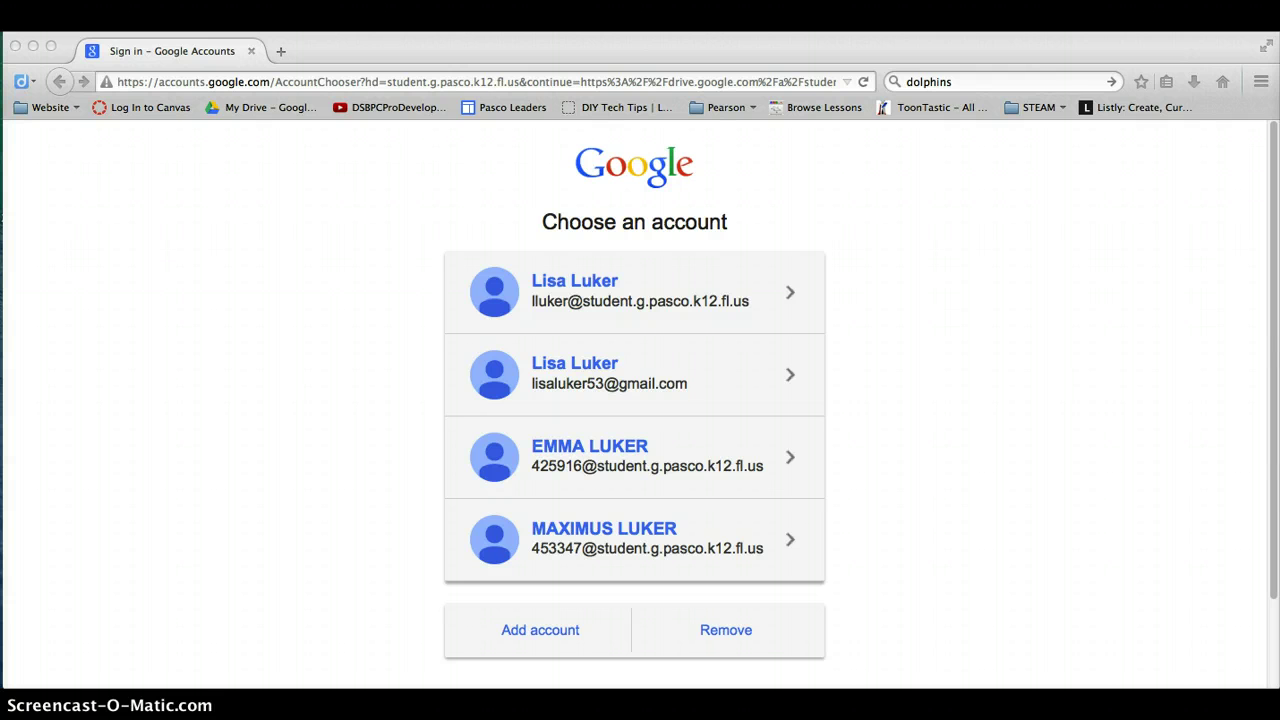
# Step: Sign in to the student-domain Google account at the head of the account list, entering the account password
pyautogui.click(606, 283)
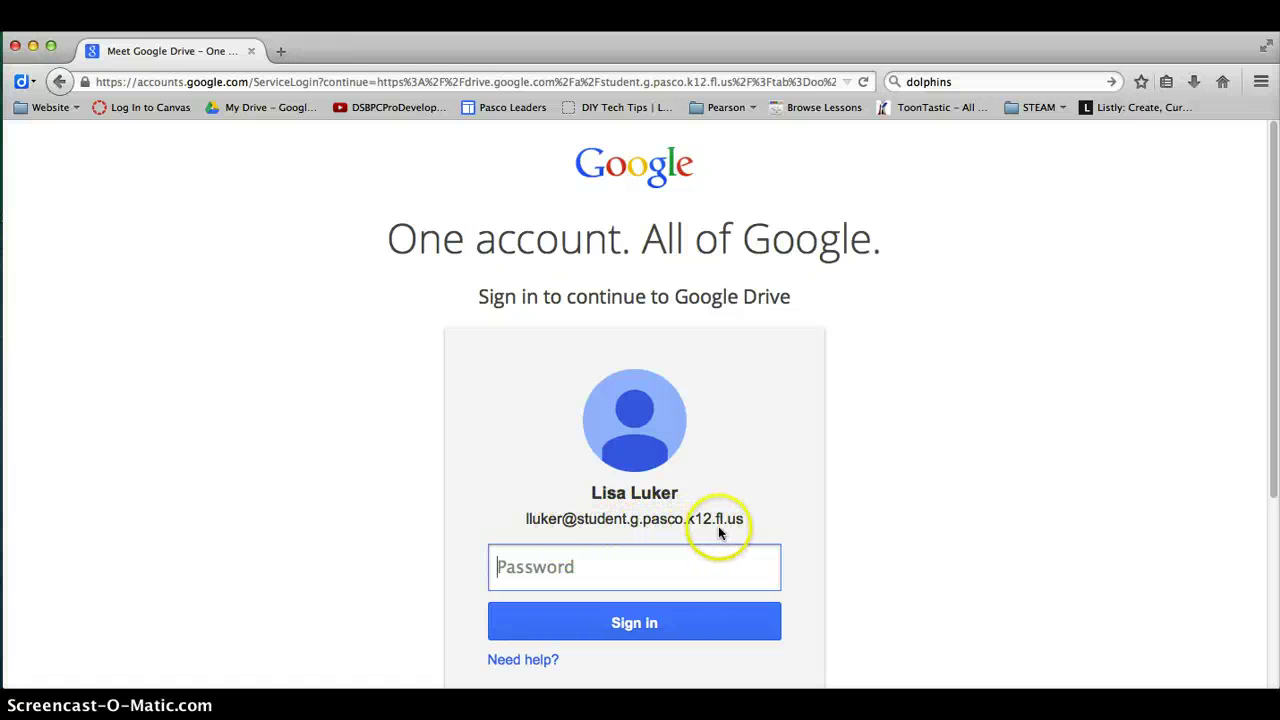
pyautogui.click(543, 567)
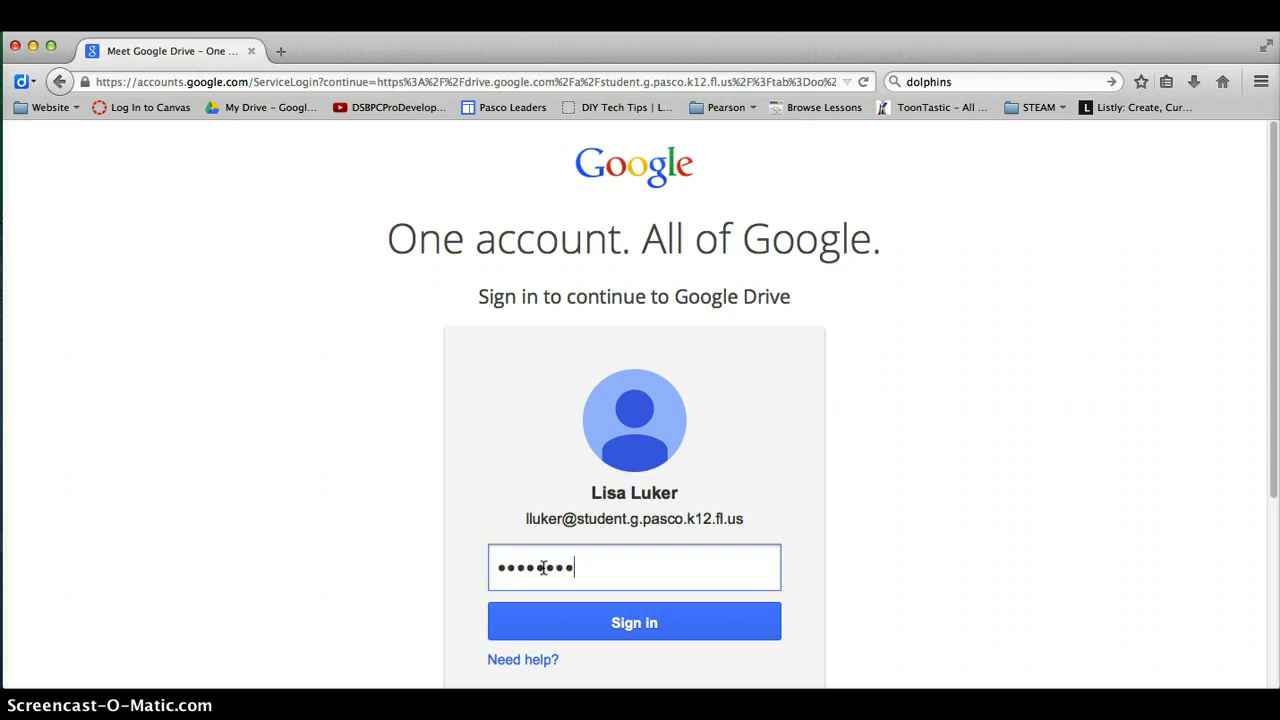
pyautogui.click(600, 620)
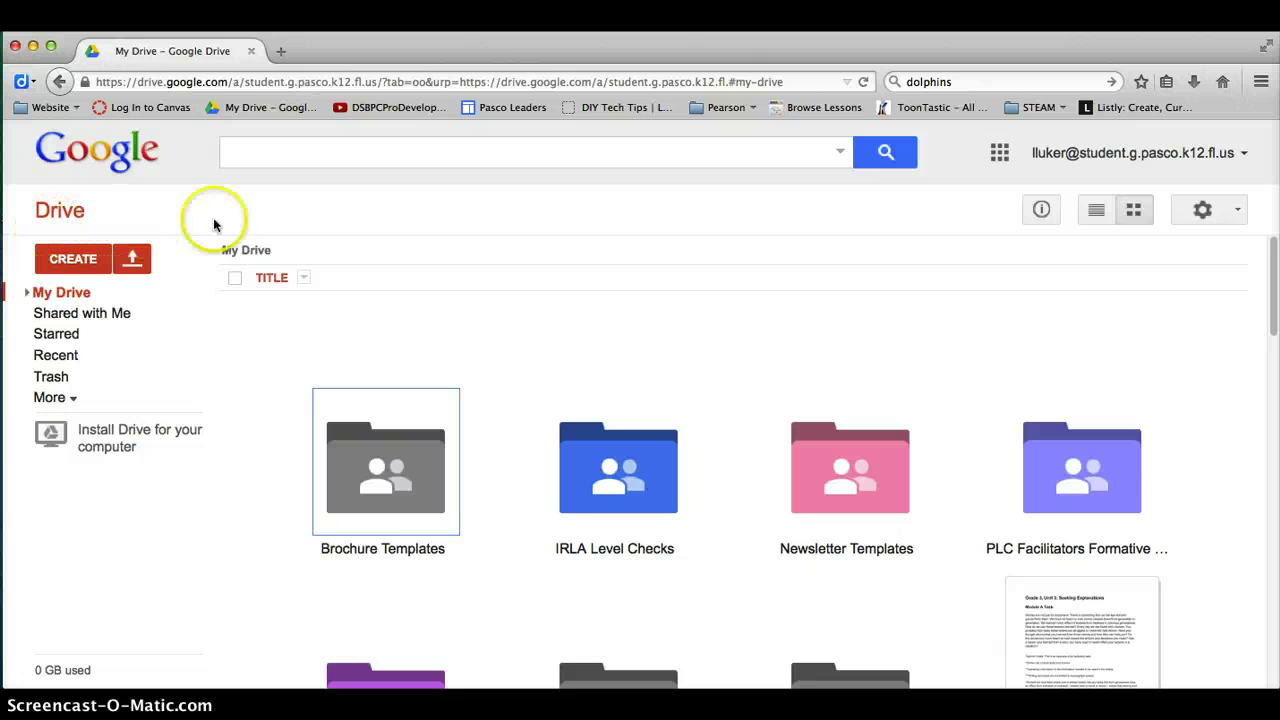
# Step: Go to Google Drive from the Google apps and create a new drawing
pyautogui.click(1000, 157)
pyautogui.click(1075, 254)
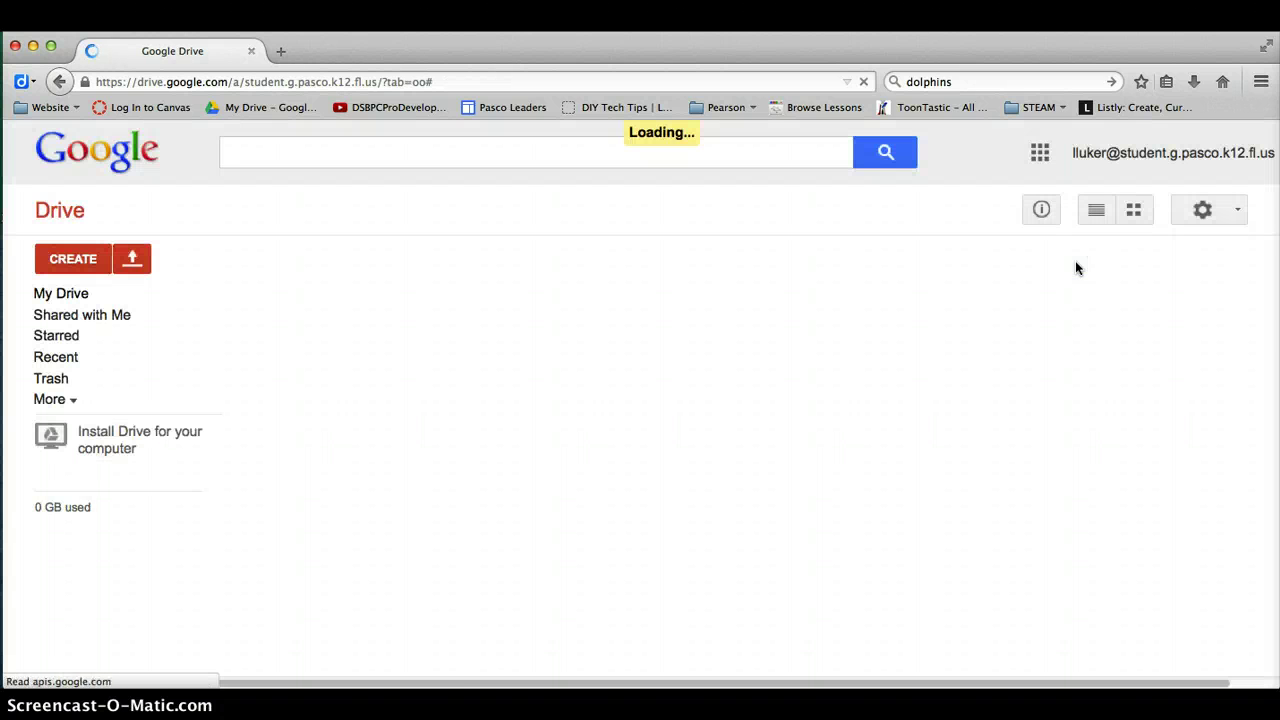
pyautogui.click(68, 257)
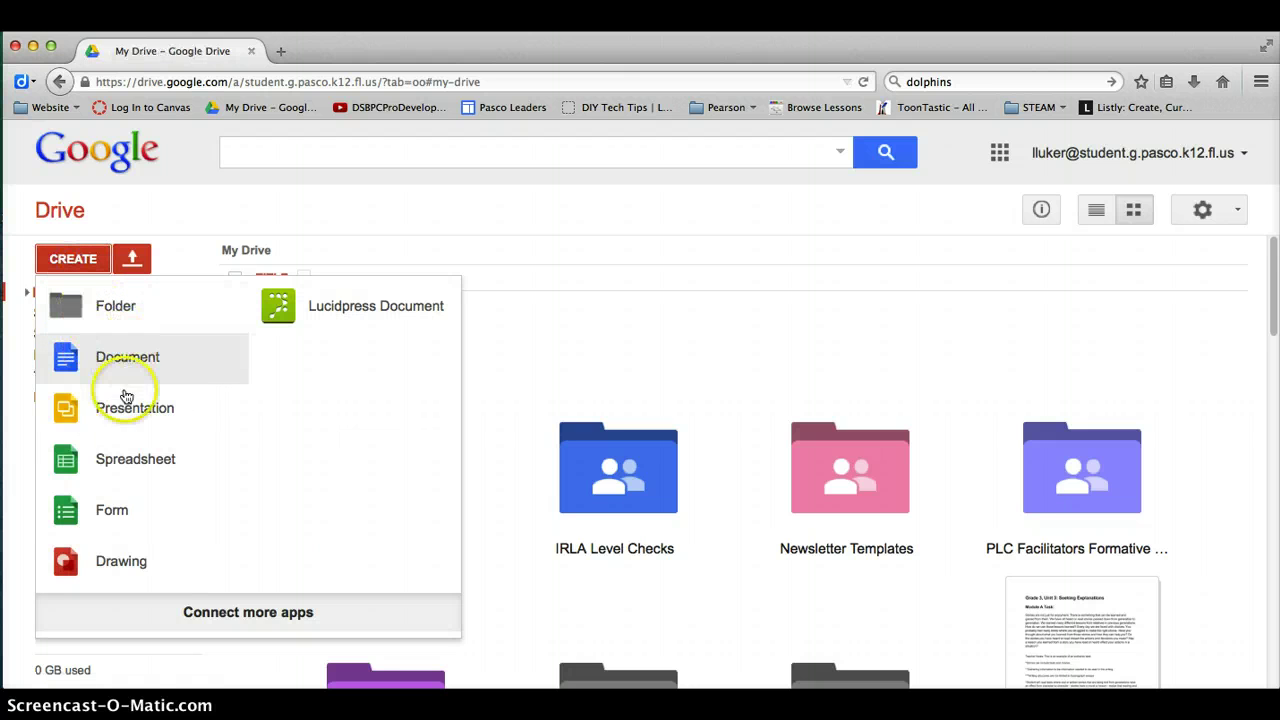
pyautogui.click(116, 558)
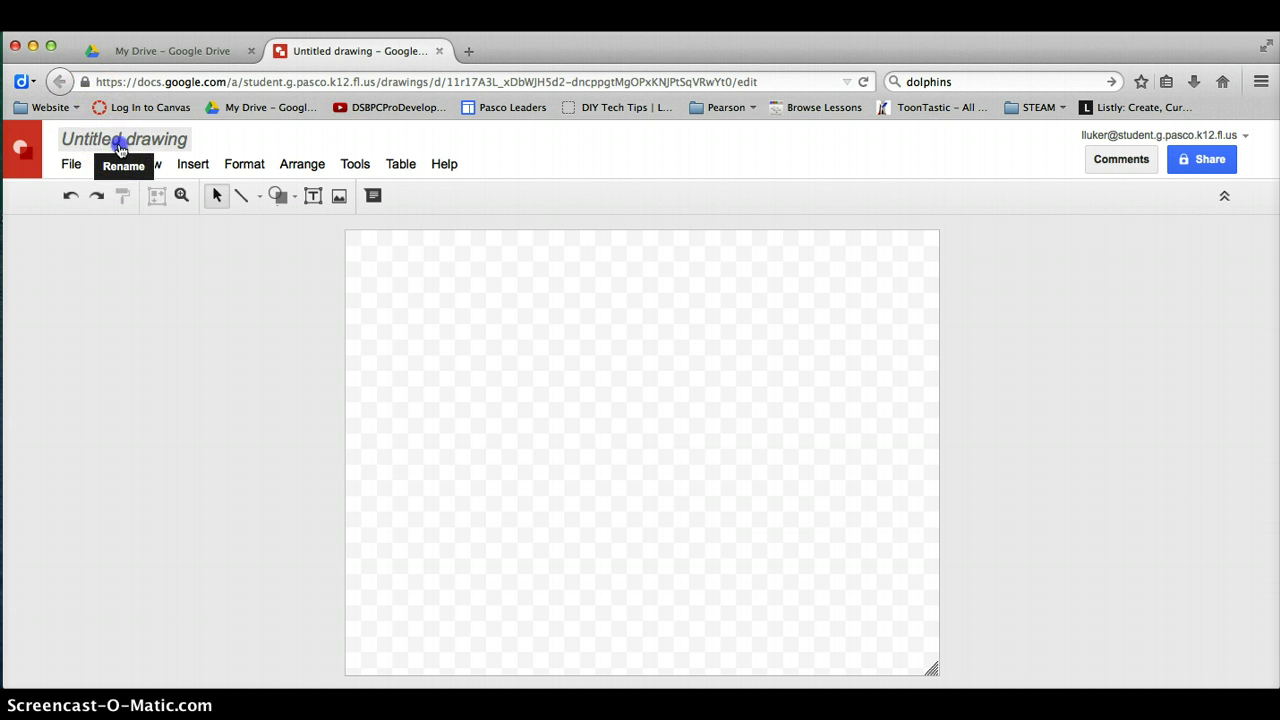
# Step: Rename the untitled drawing with the owner's surname followed by "Poster"
pyautogui.click(118, 146)
pyautogui.write('Luker Poster')
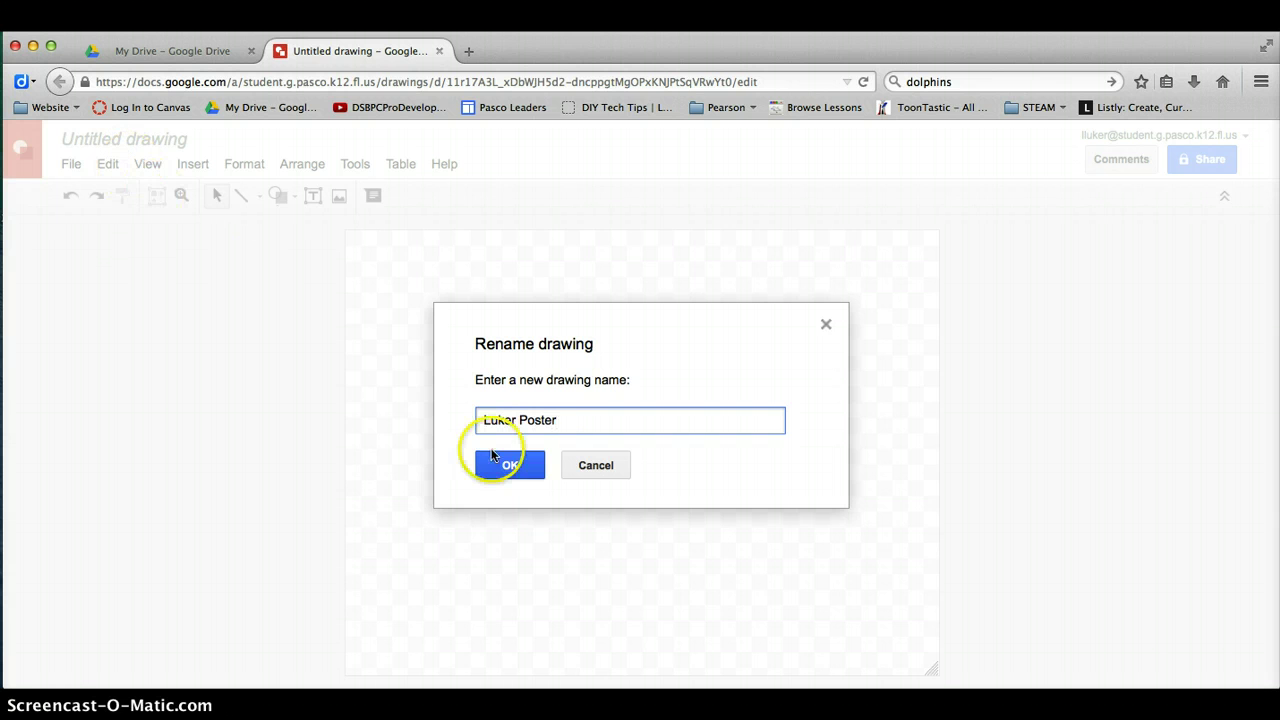
pyautogui.click(512, 470)
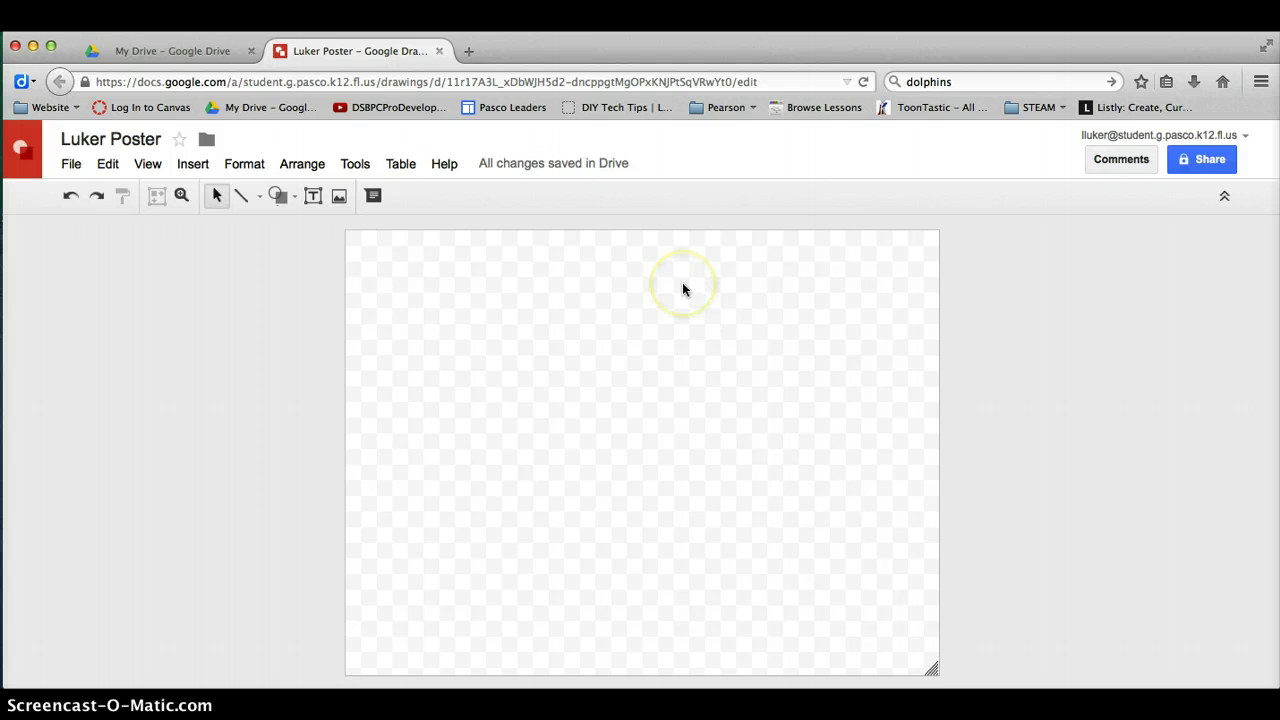
# Step: Insert the word art "Dolphins" and move it up to the canvas's upper edge as a title
pyautogui.click(194, 165)
pyautogui.moveTo(200, 240); pyautogui.dragTo(207, 285)
pyautogui.click(210, 280)
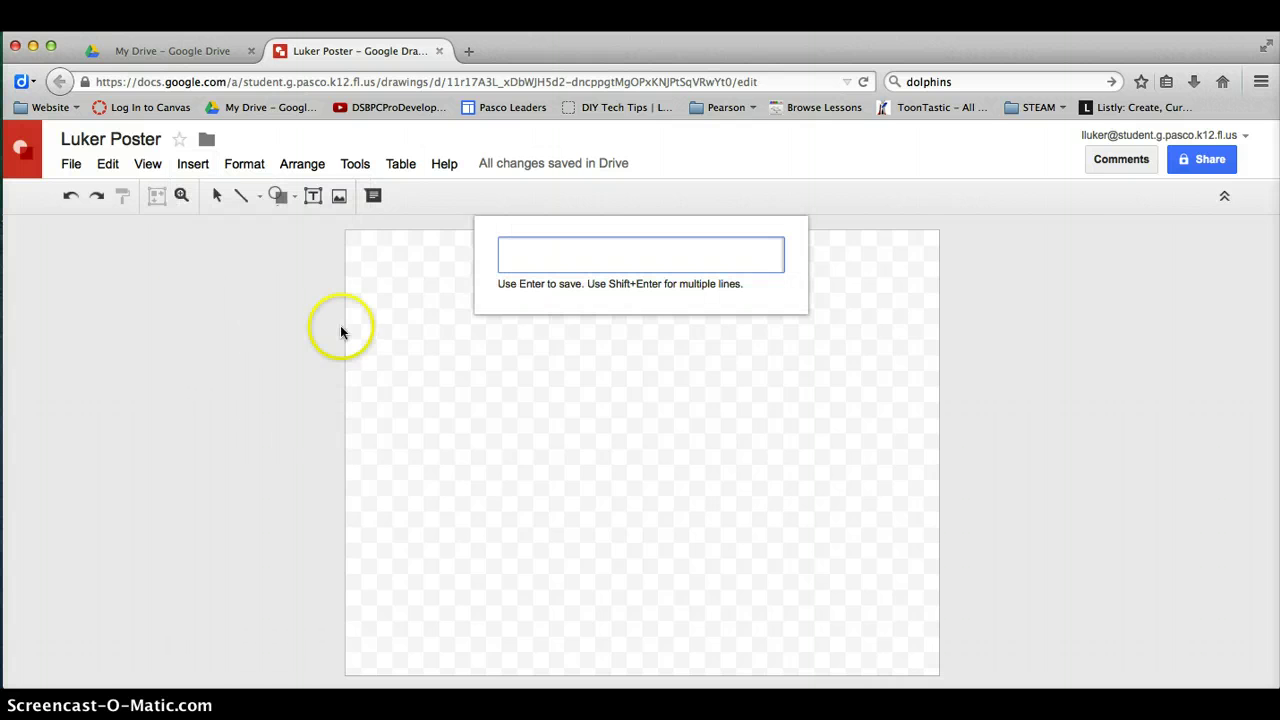
pyautogui.write('Dolphins')
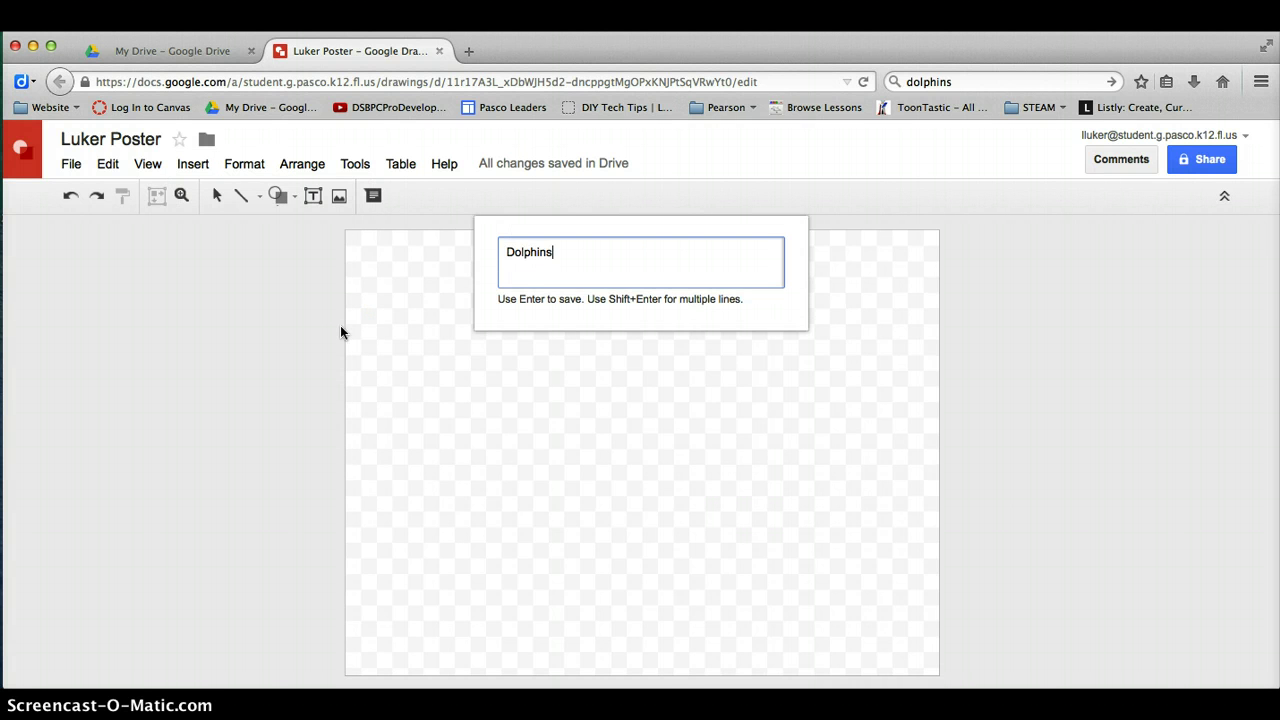
pyautogui.press('Return')
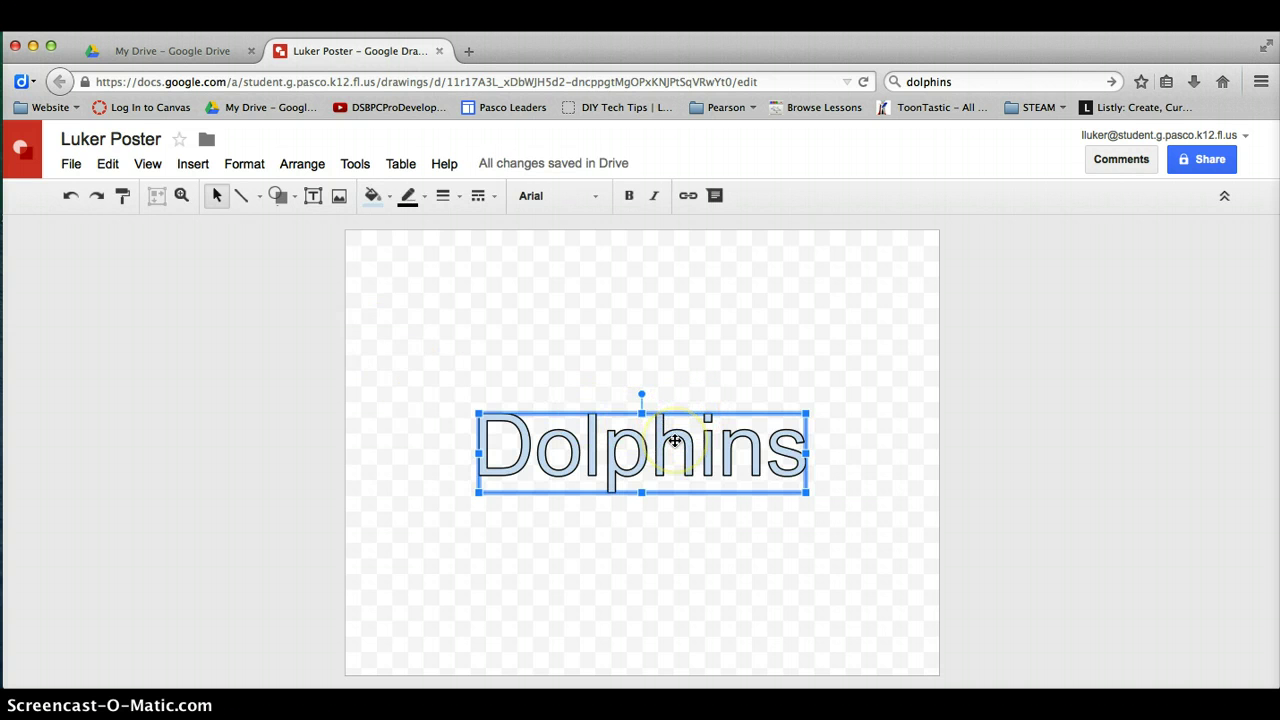
pyautogui.moveTo(682, 428); pyautogui.dragTo(689, 247)
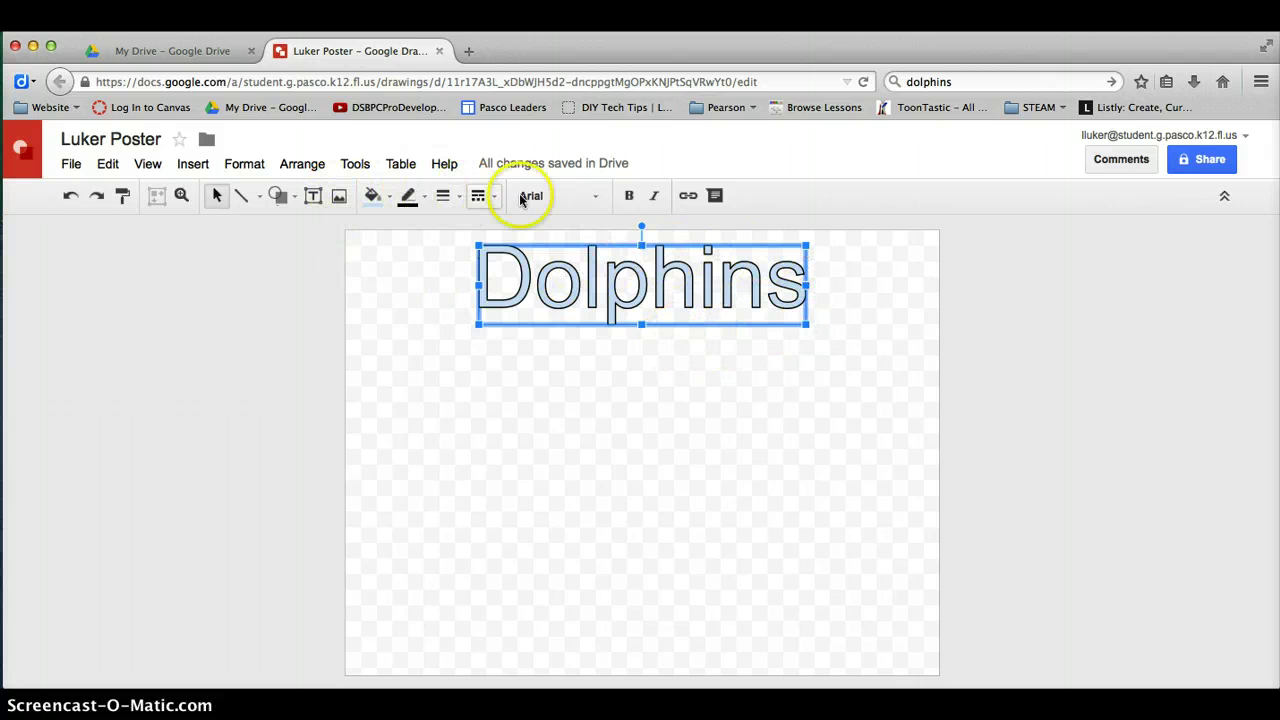
# Step: Set the "Dolphins" word art's font to Lobster and its fill colour to cyan
pyautogui.click(598, 201)
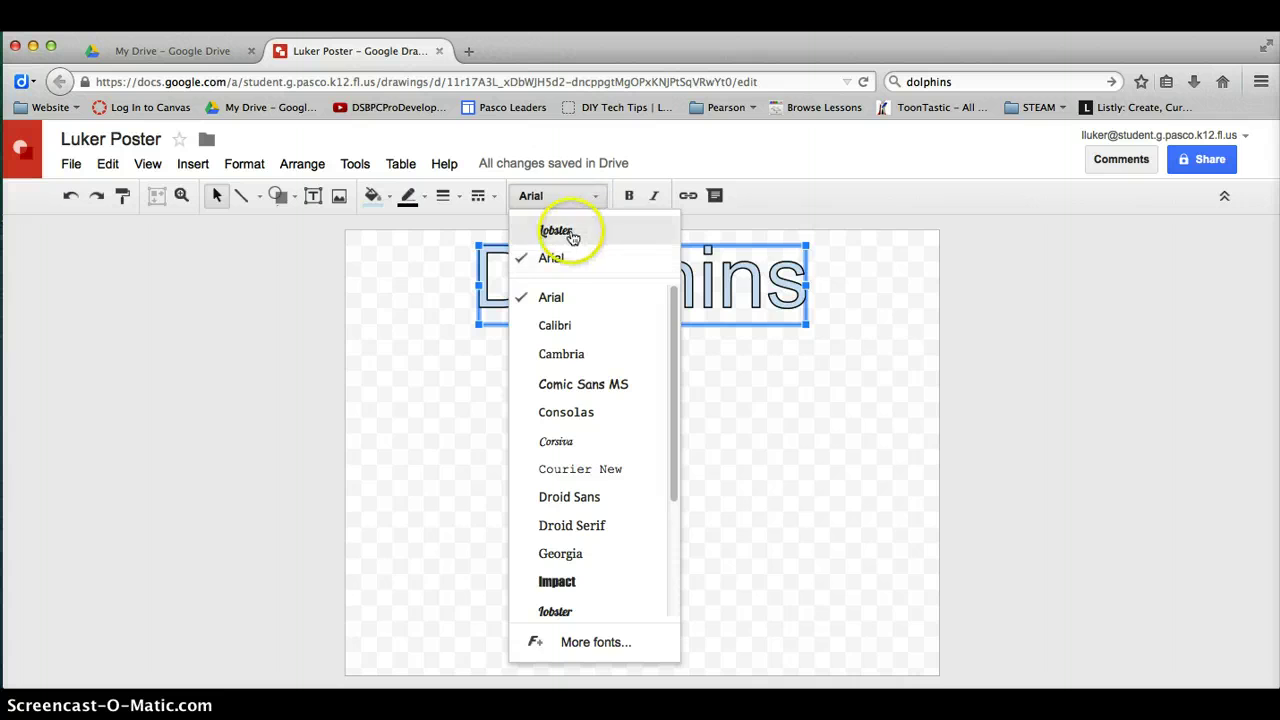
pyautogui.click(570, 231)
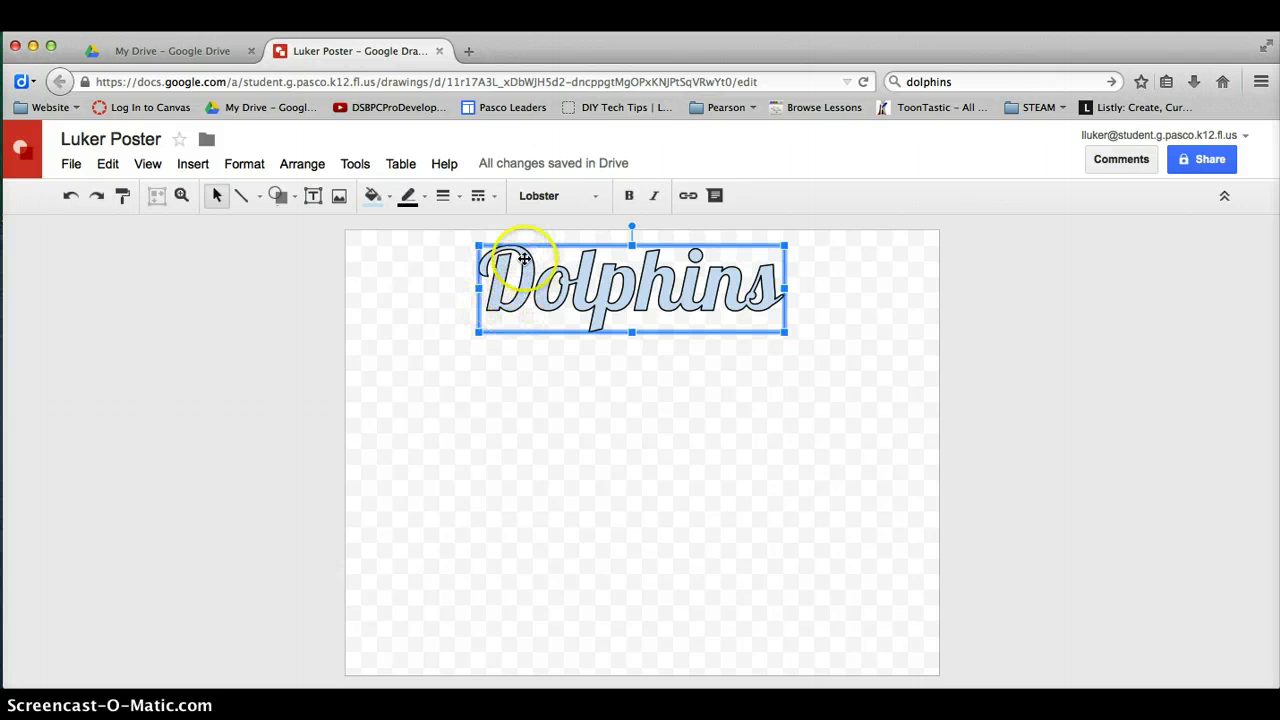
pyautogui.click(391, 199)
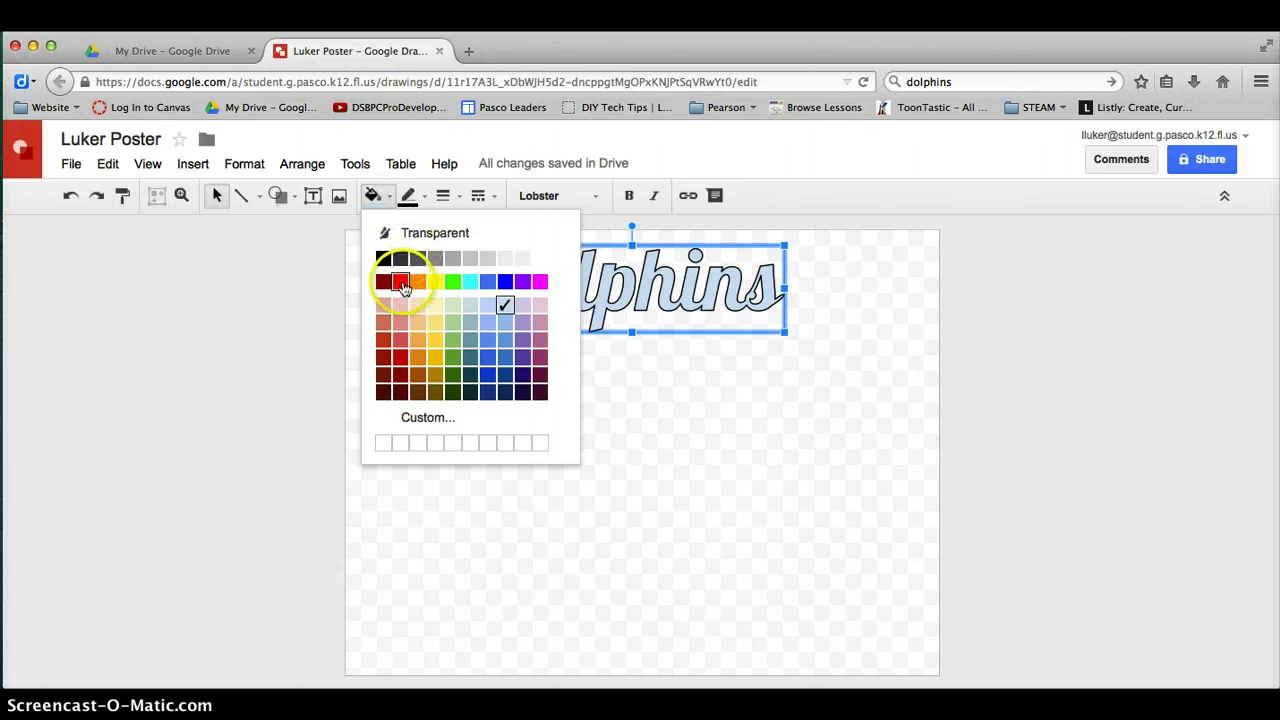
pyautogui.click(472, 282)
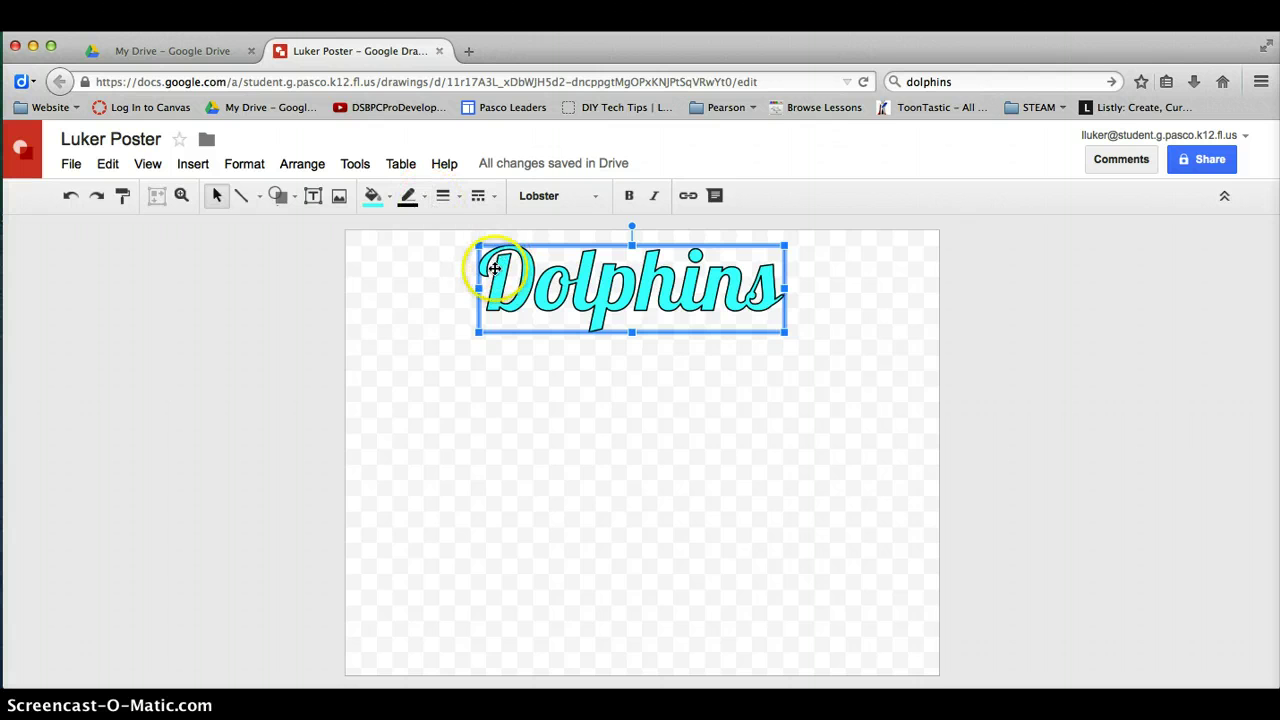
# Step: Give the "Dolphins" word art a blue outline with a 4px line weight, and deselect it
pyautogui.click(434, 198)
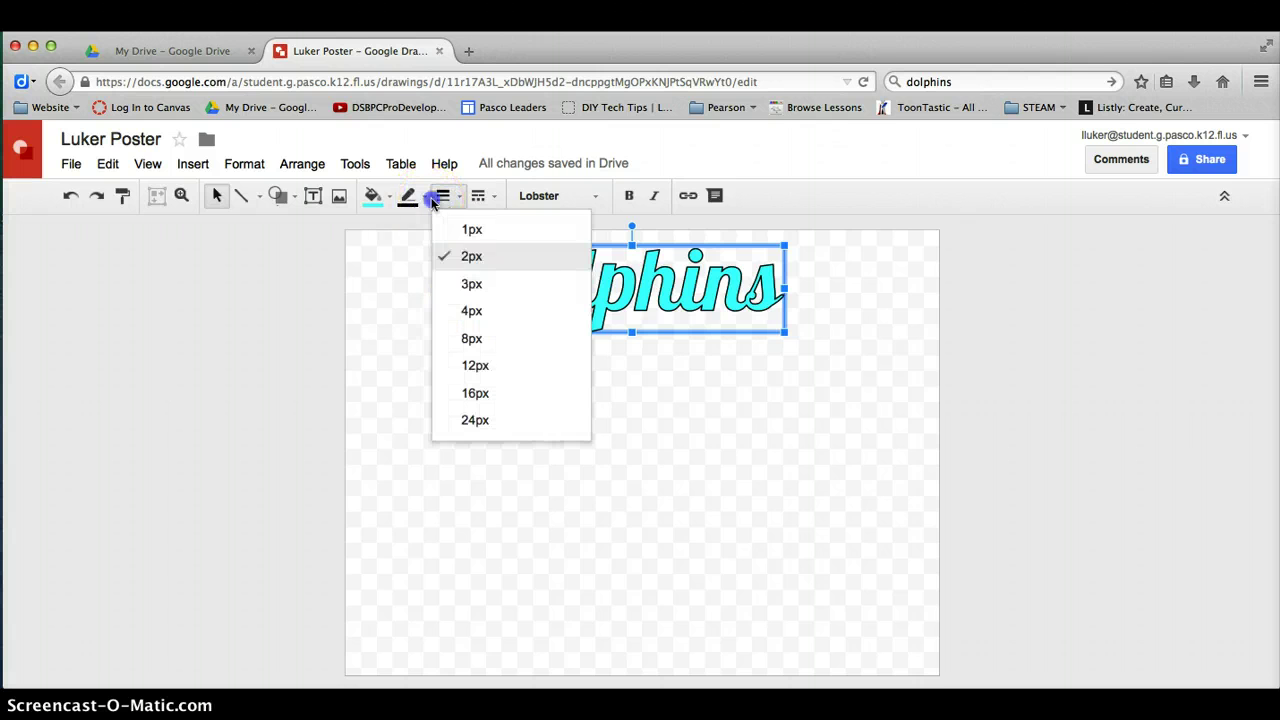
pyautogui.click(410, 196)
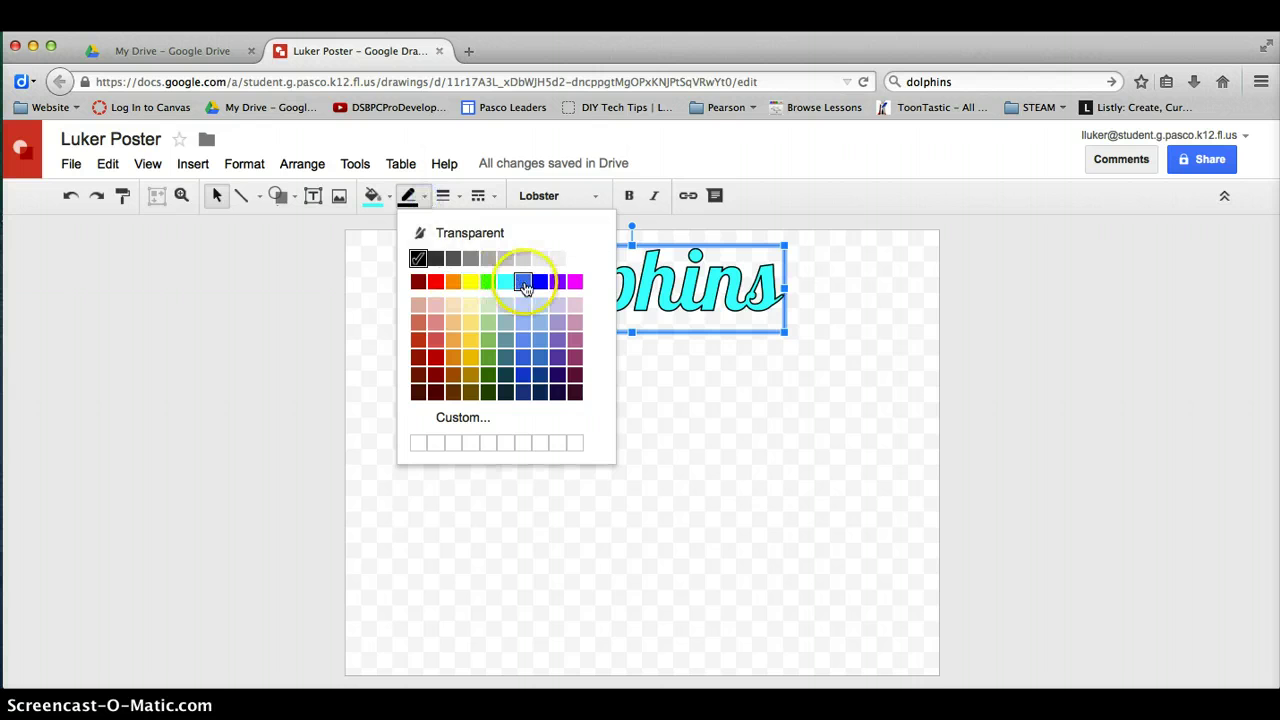
pyautogui.click(538, 283)
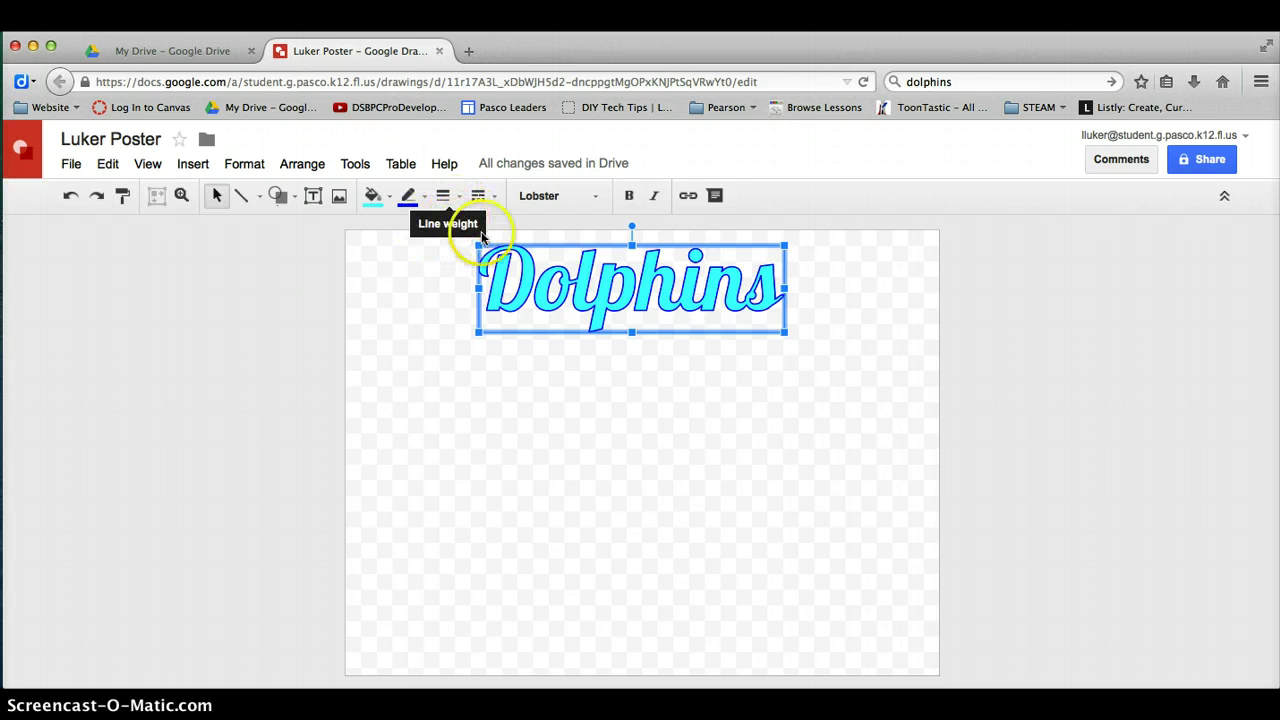
pyautogui.click(455, 201)
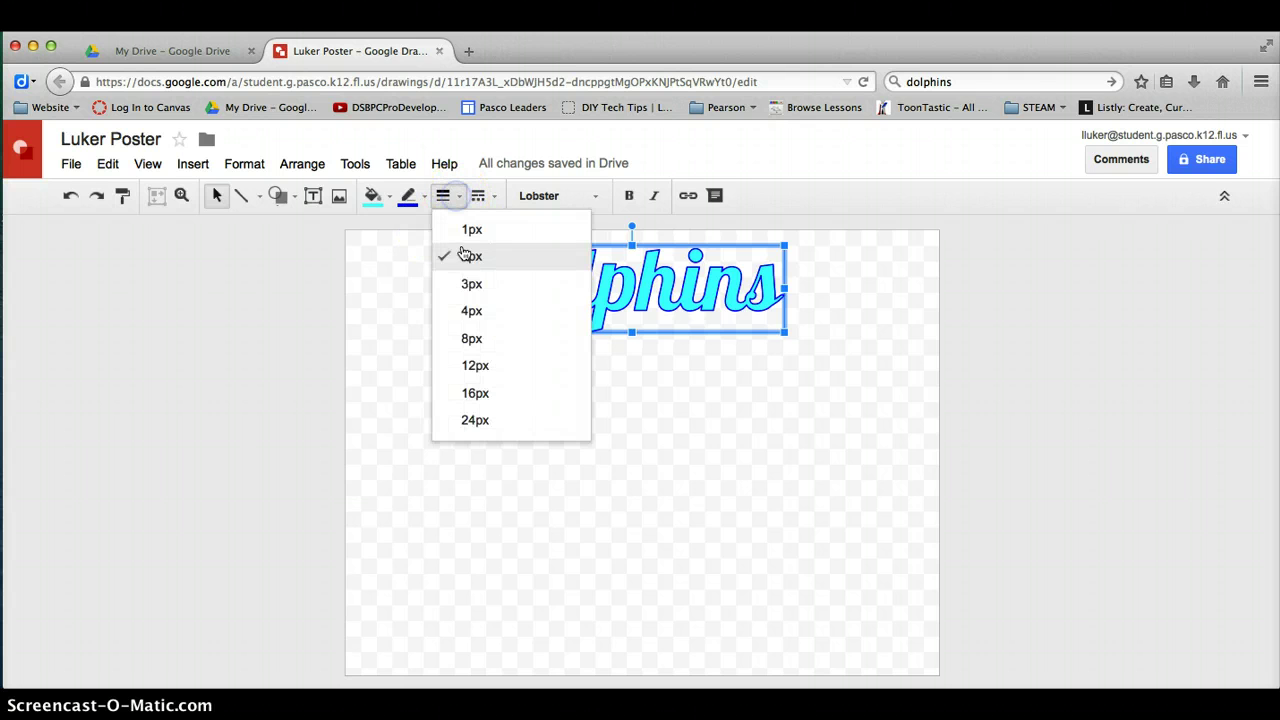
pyautogui.click(466, 311)
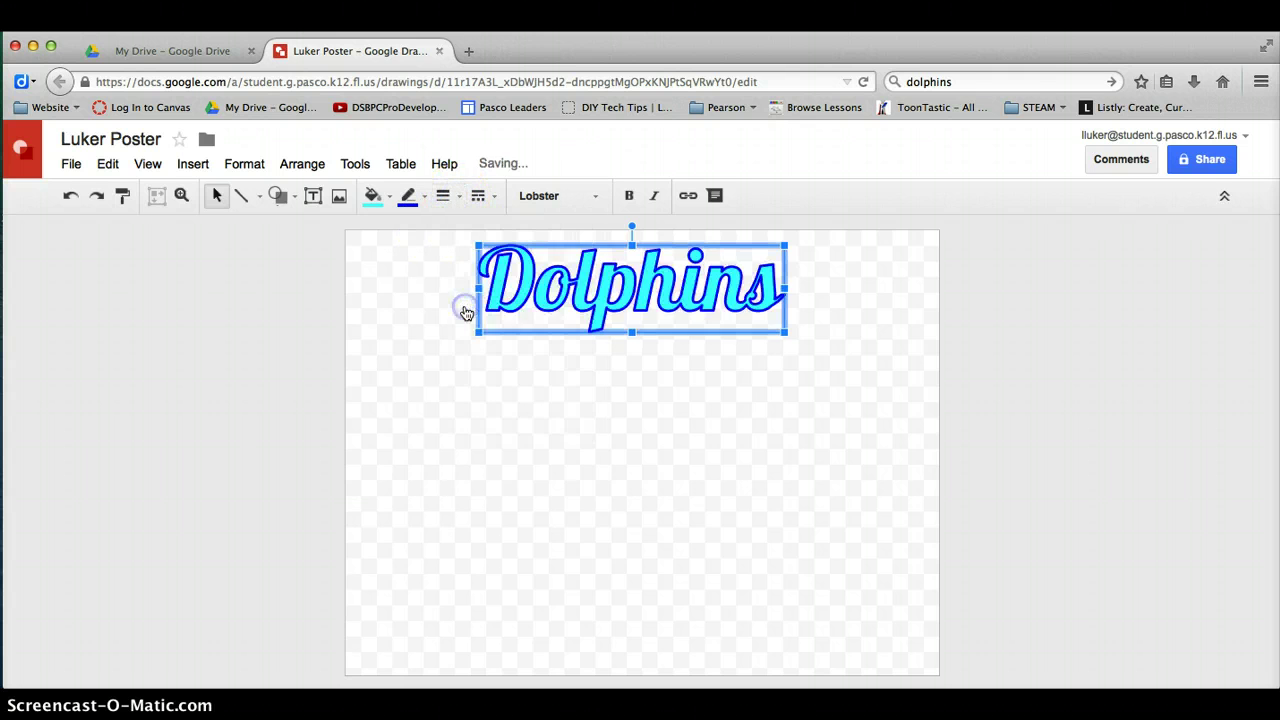
pyautogui.click(821, 303)
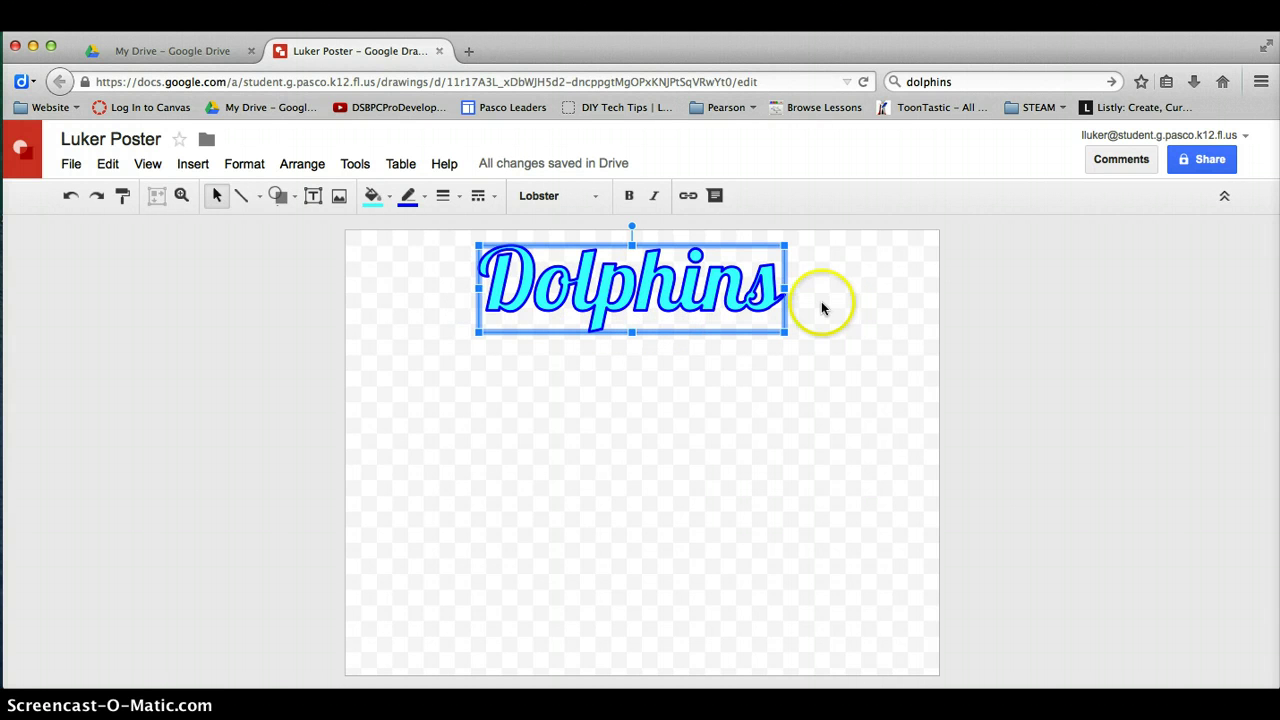
pyautogui.click(821, 301)
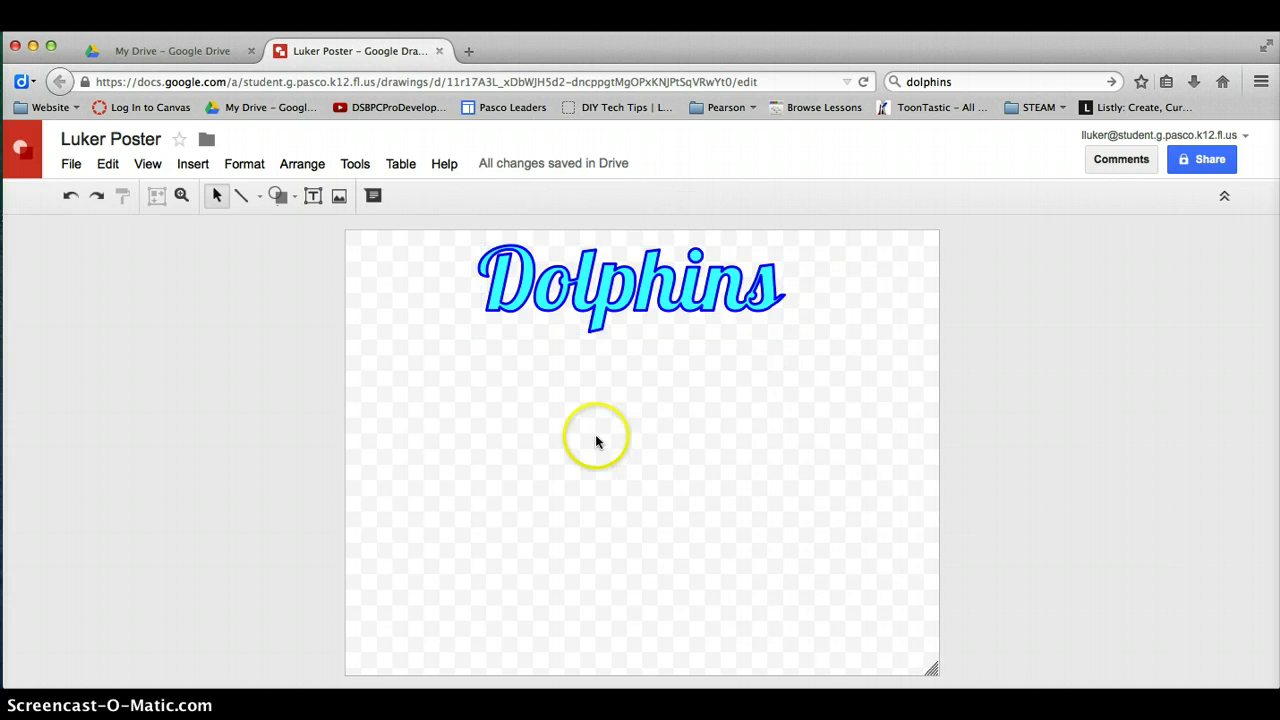
pyautogui.click(193, 166)
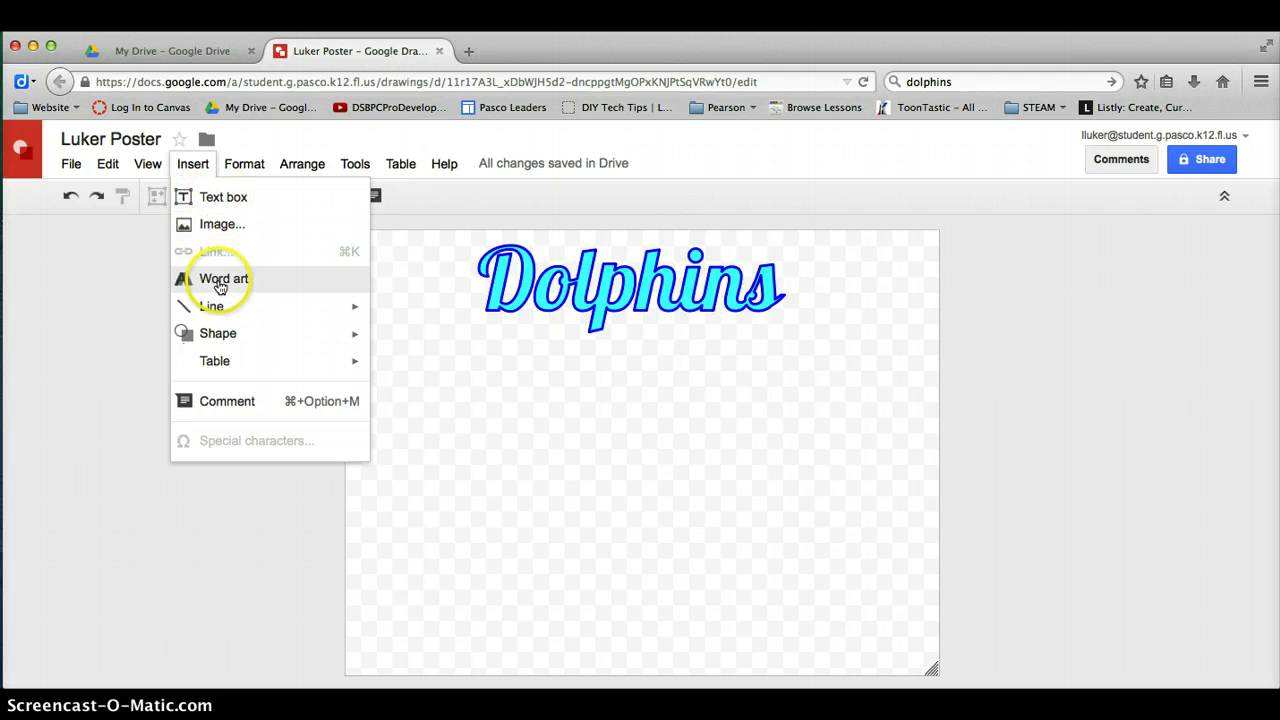
pyautogui.moveTo(147, 163)
pyautogui.click(94, 300)
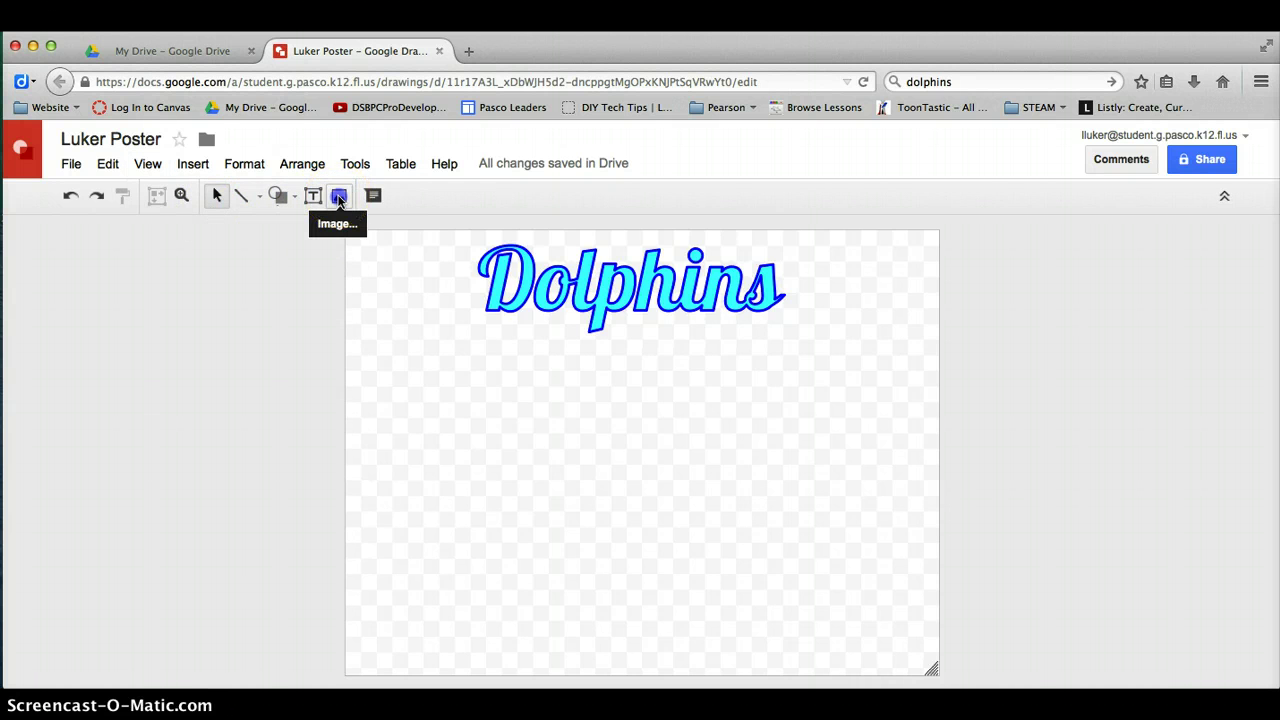
# Step: Start inserting an image and search Google images for "dolphins"
pyautogui.click(338, 197)
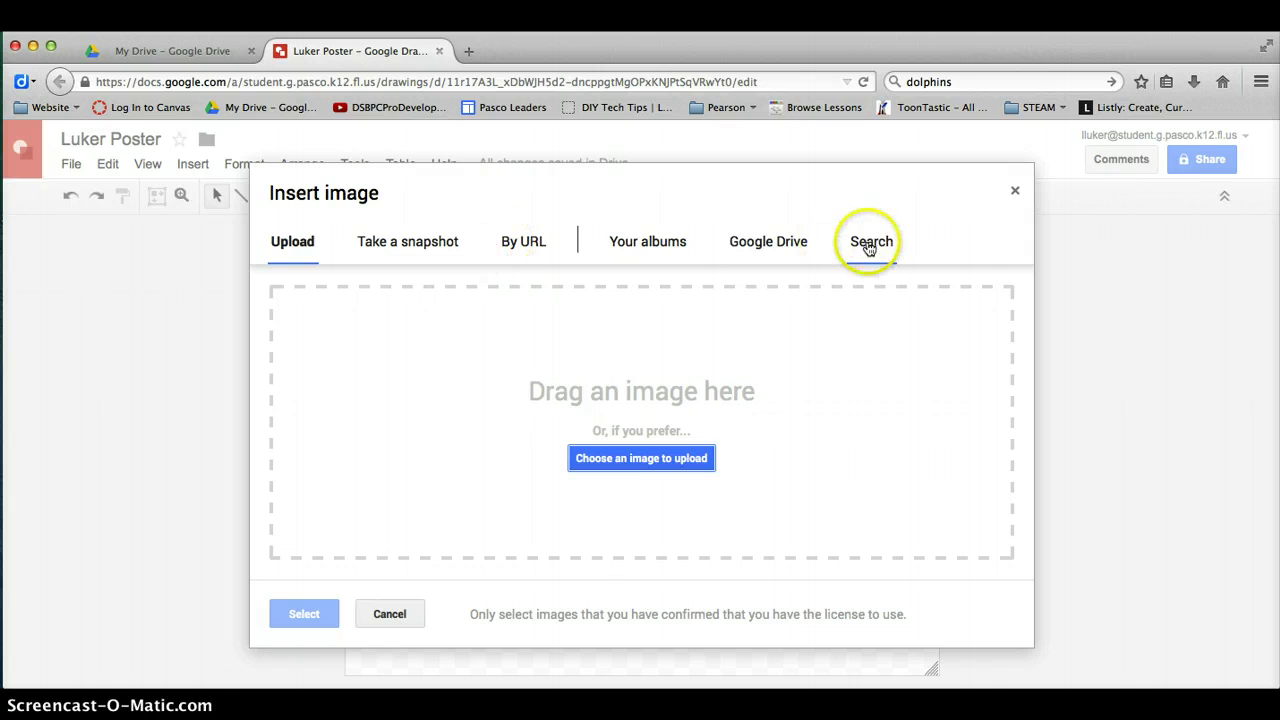
pyautogui.click(869, 249)
pyautogui.click(583, 296)
pyautogui.write('dolphins')
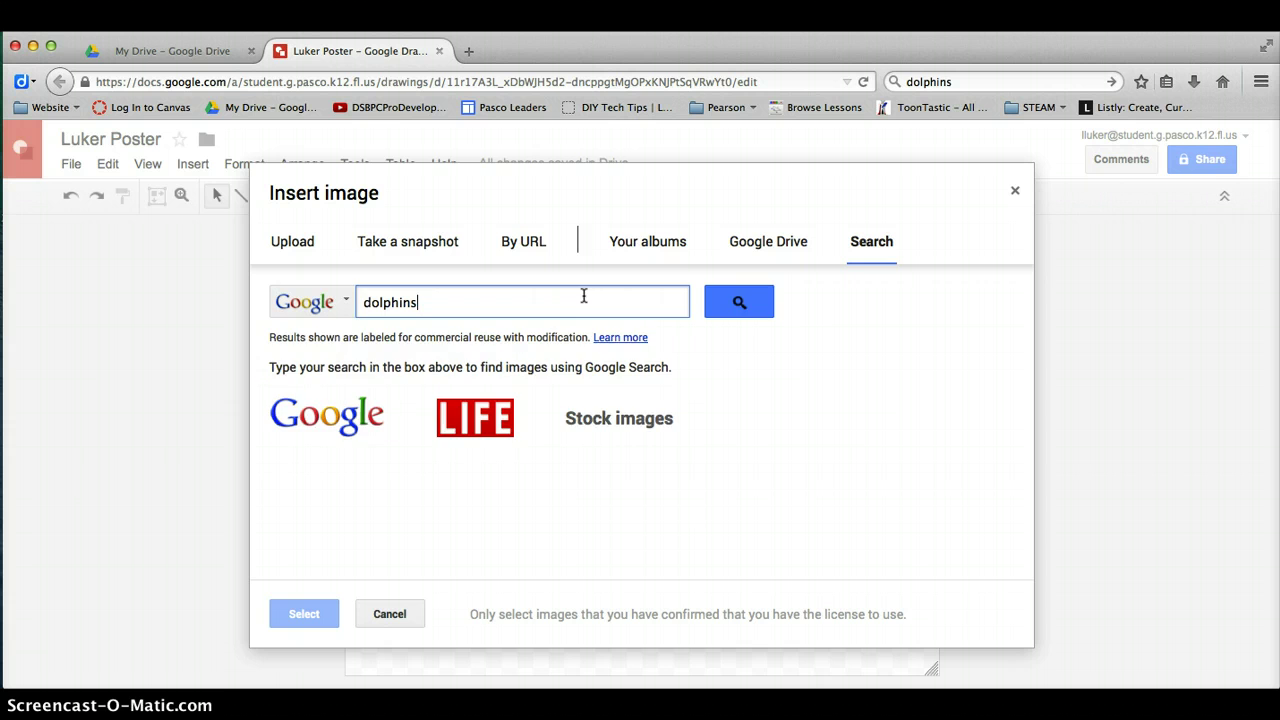
pyautogui.press('Return')
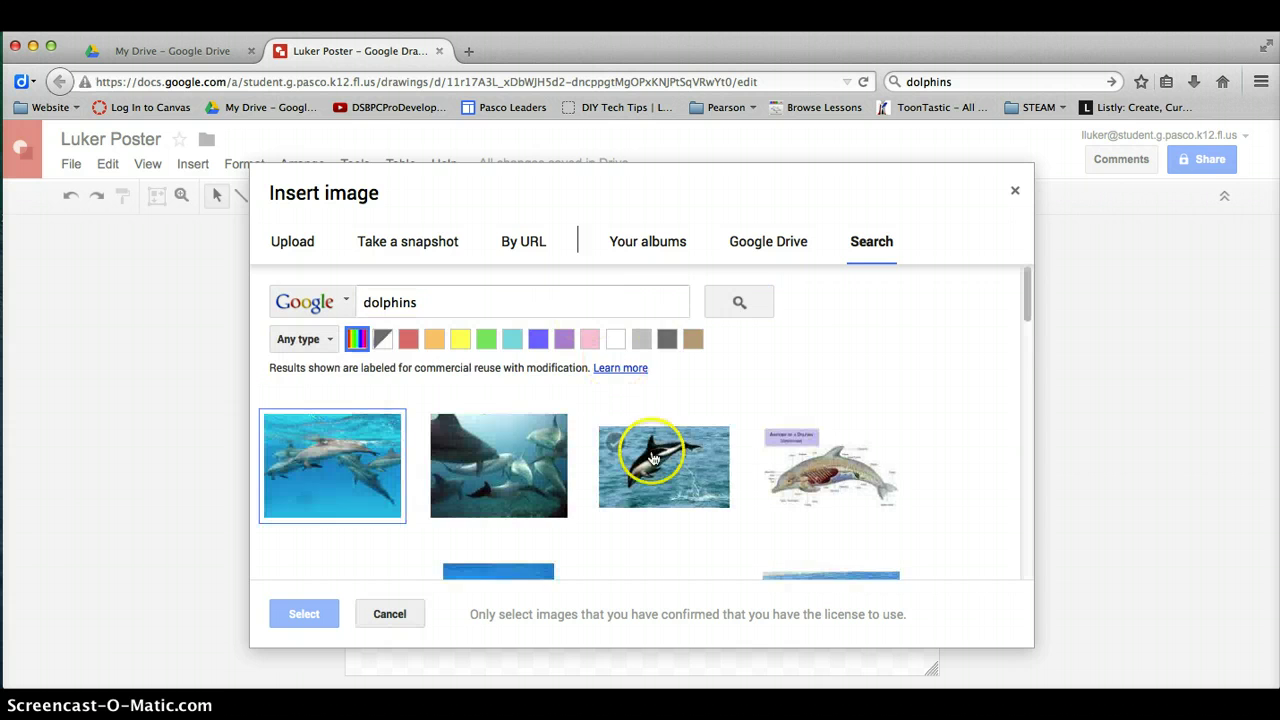
# Step: Insert the search result showing three dolphins leaping from blue water into the drawing
pyautogui.scroll(-5, 668, 504)
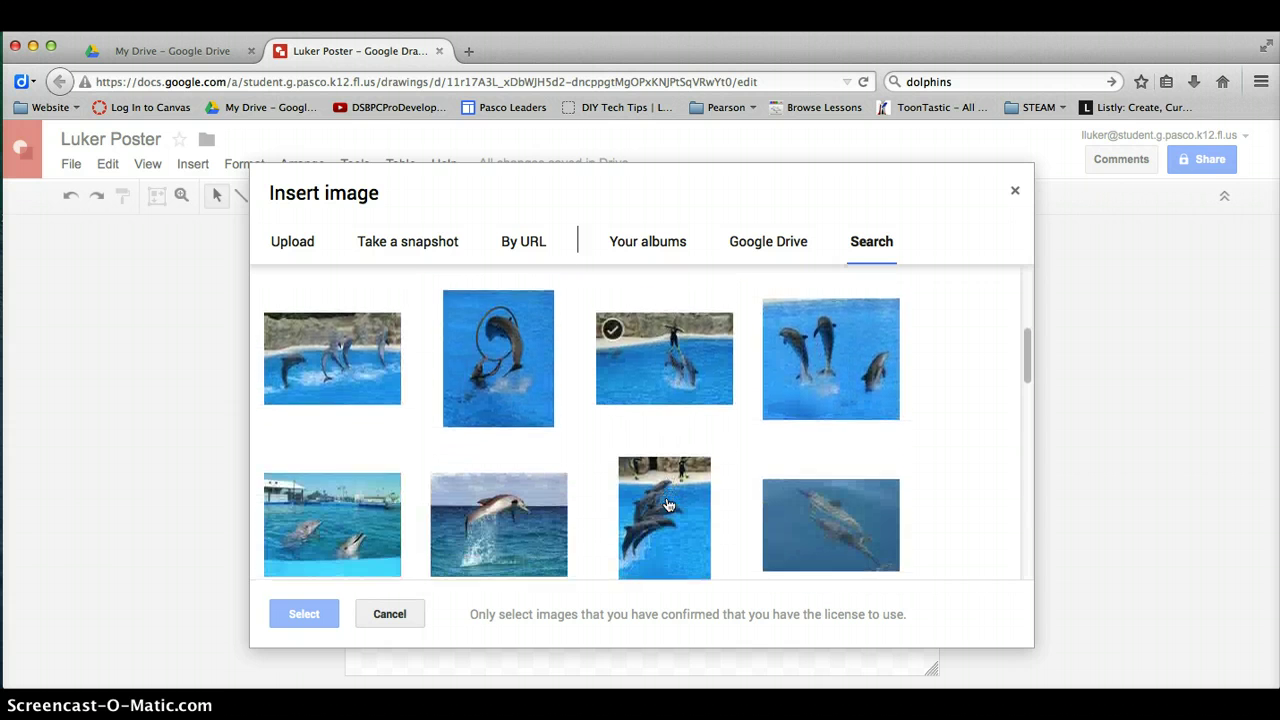
pyautogui.scroll(-3, 668, 504)
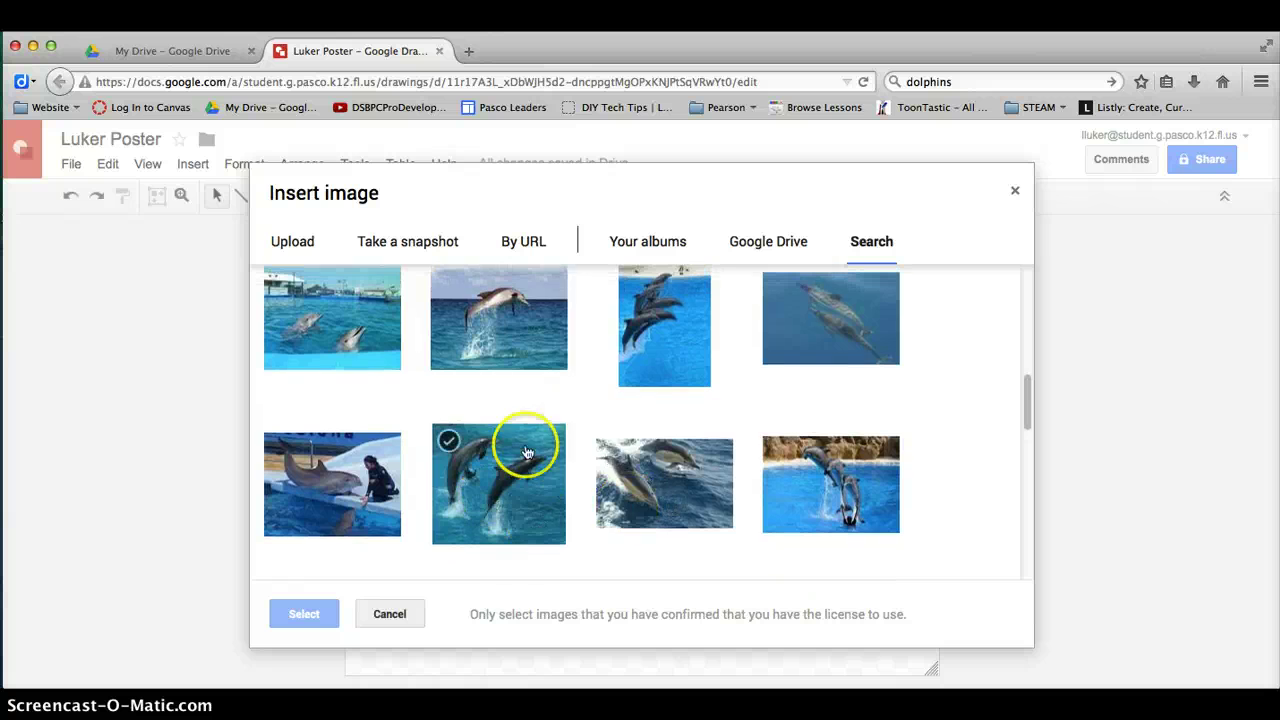
pyautogui.scroll(4, 617, 432)
pyautogui.click(875, 305)
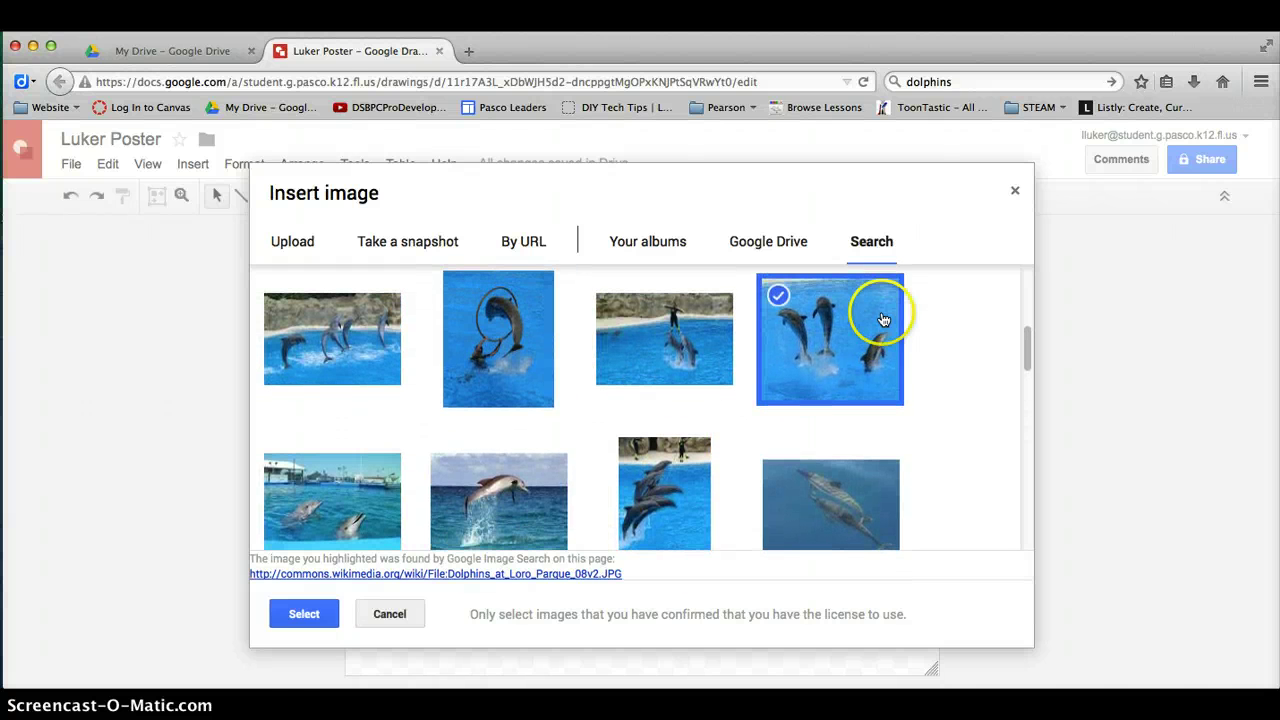
pyautogui.click(312, 613)
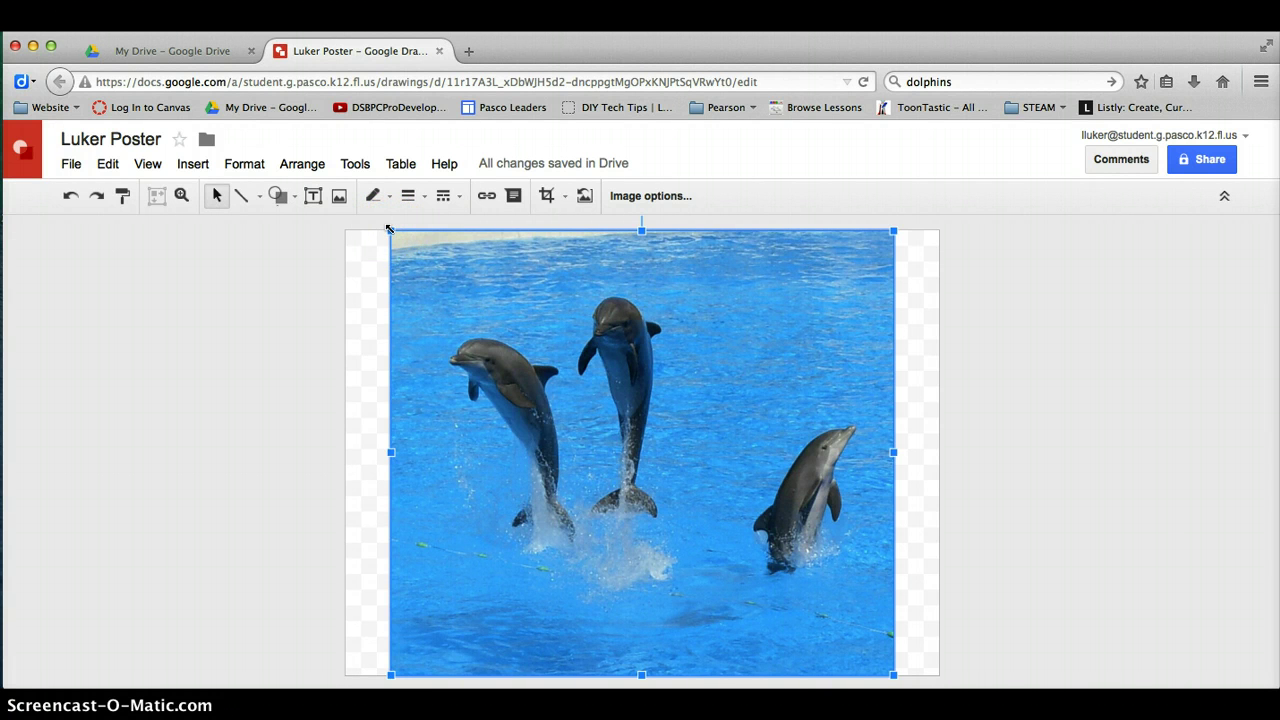
# Step: Shrink the dolphin picture to about half the canvas width, place it below the title on the canvas's right side, and deselect it
pyautogui.moveTo(390, 229); pyautogui.dragTo(421, 263)
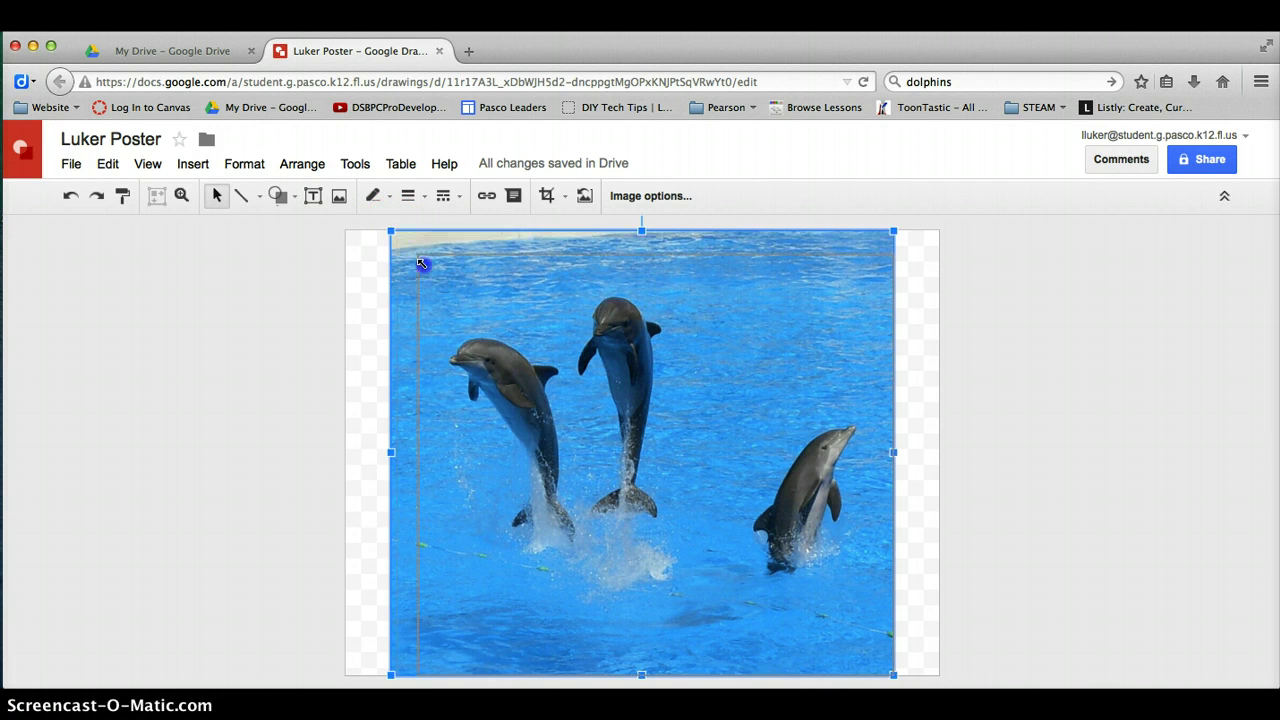
pyautogui.moveTo(499, 318); pyautogui.dragTo(629, 420)
pyautogui.moveTo(786, 460); pyautogui.dragTo(811, 383)
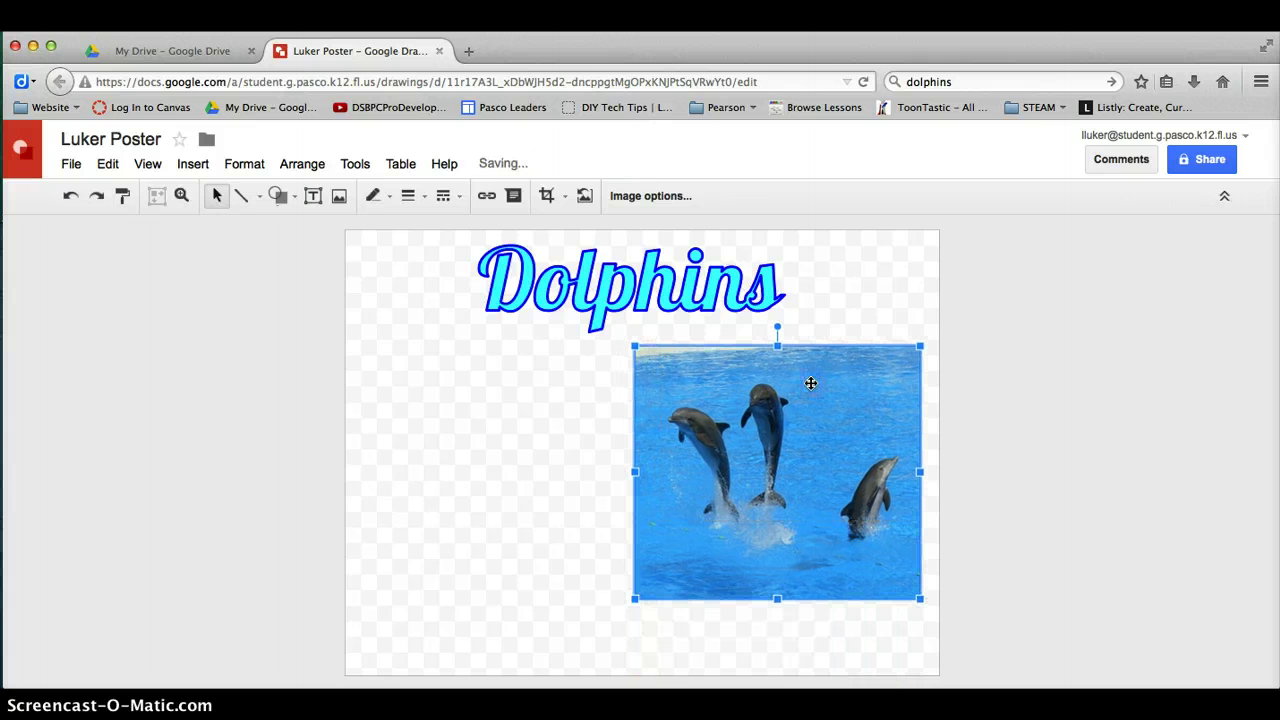
pyautogui.click(515, 437)
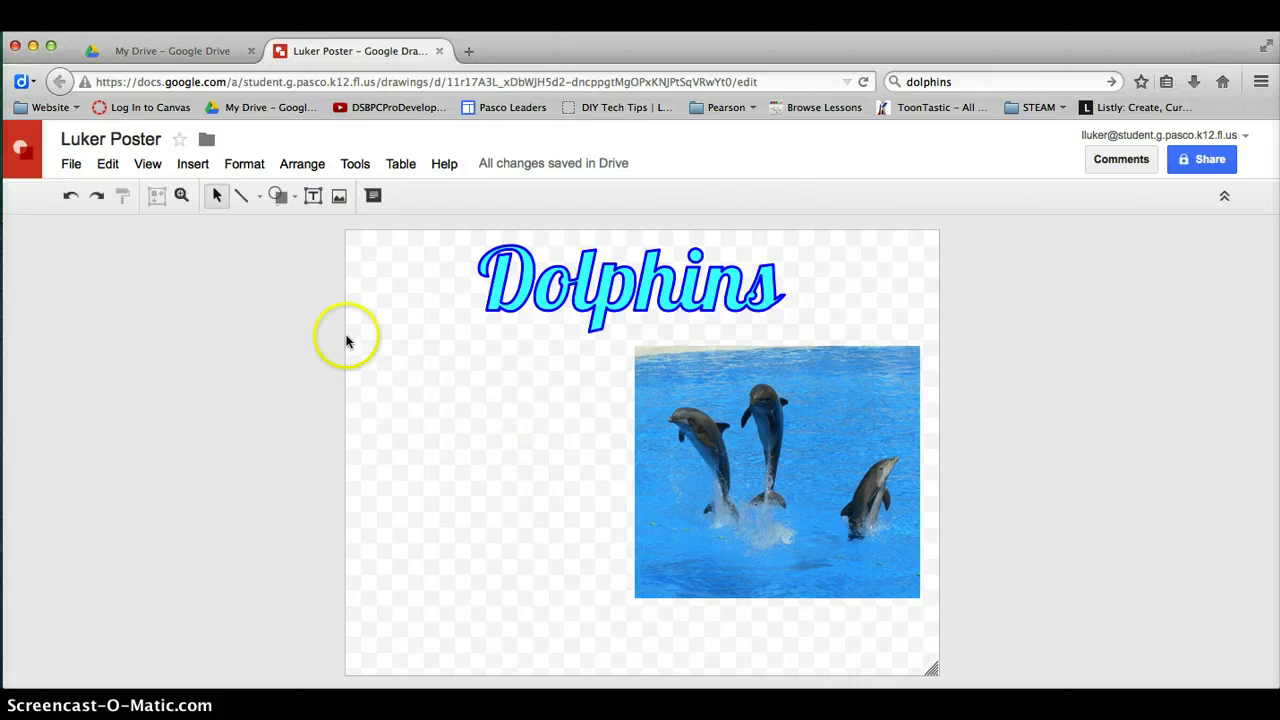
# Step: Add a text box below the title on the canvas's left side reading "Dolphins are mammals that live in the ocean." and reduce its height
pyautogui.click(311, 198)
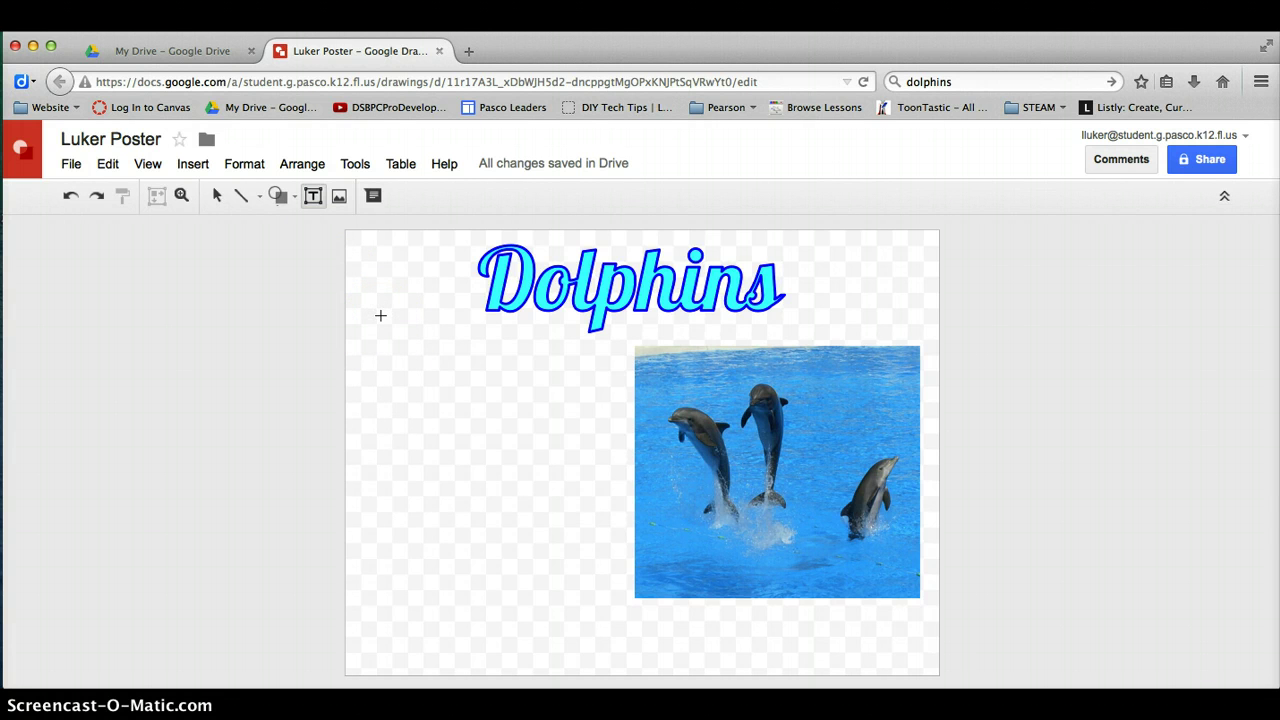
pyautogui.moveTo(380, 315); pyautogui.dragTo(531, 431)
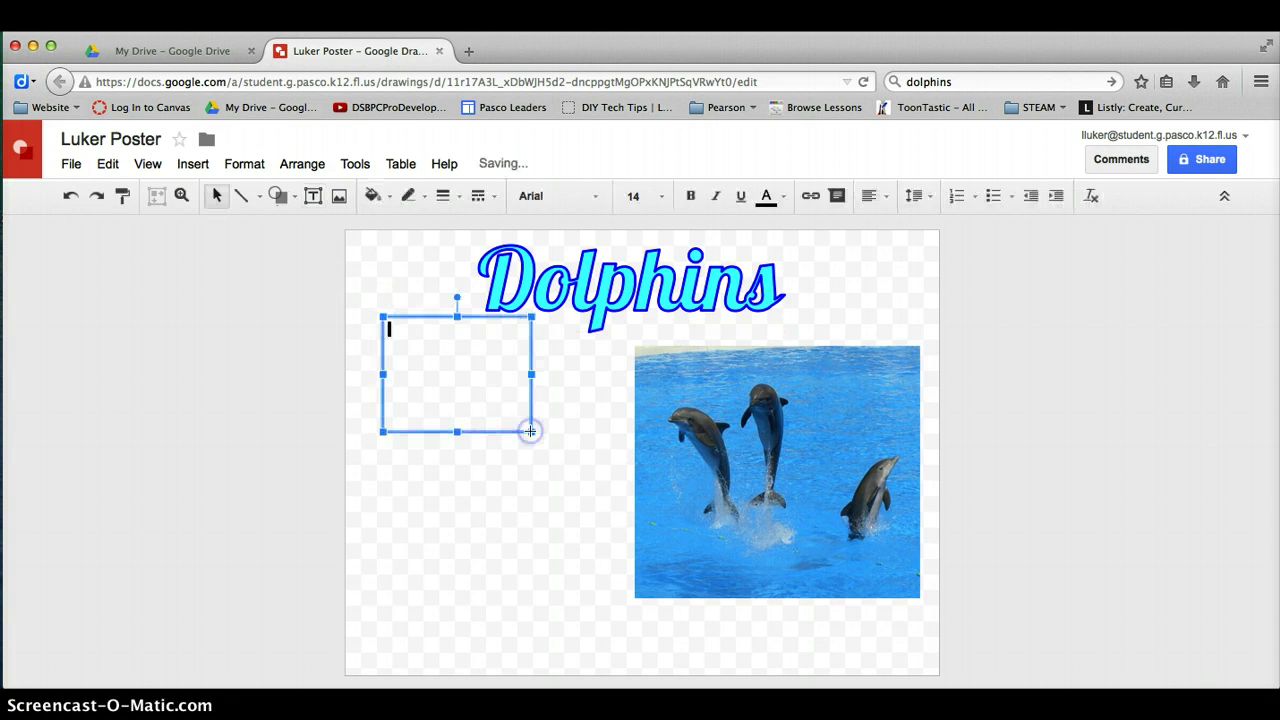
pyautogui.write('Dolphins are mama')
pyautogui.write('ls that live in the ocean.')
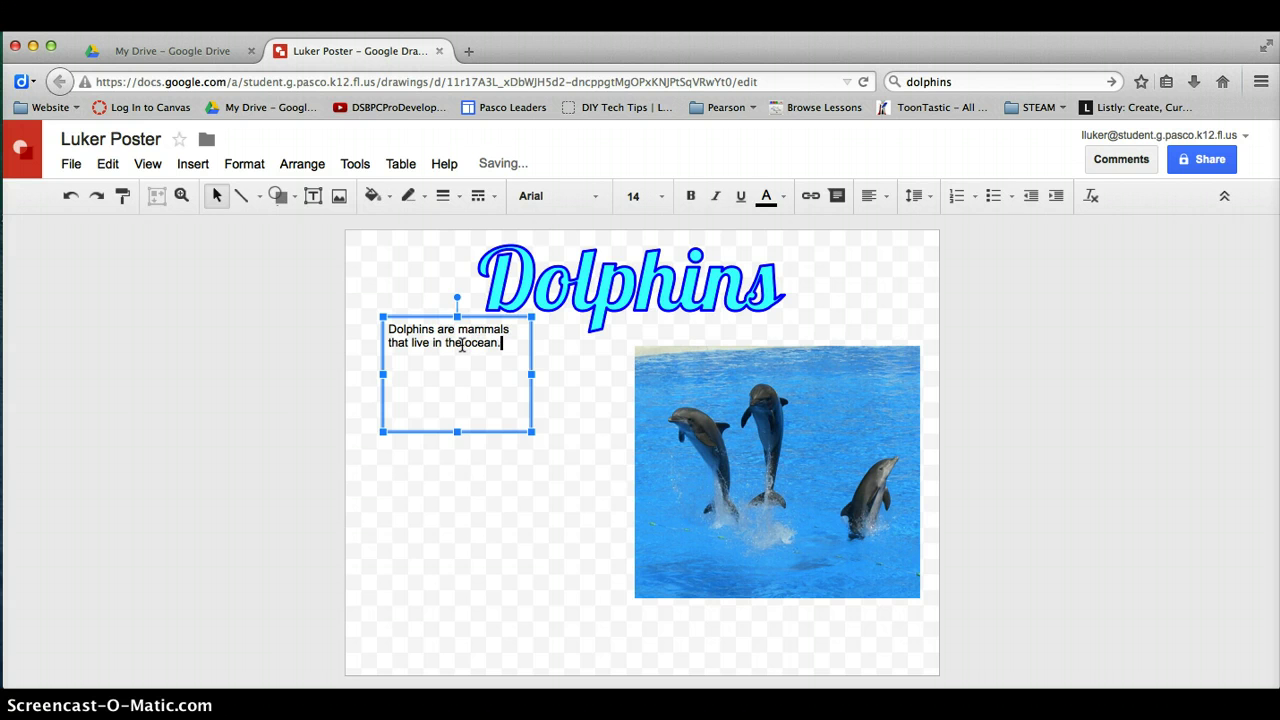
pyautogui.moveTo(457, 431); pyautogui.dragTo(454, 397)
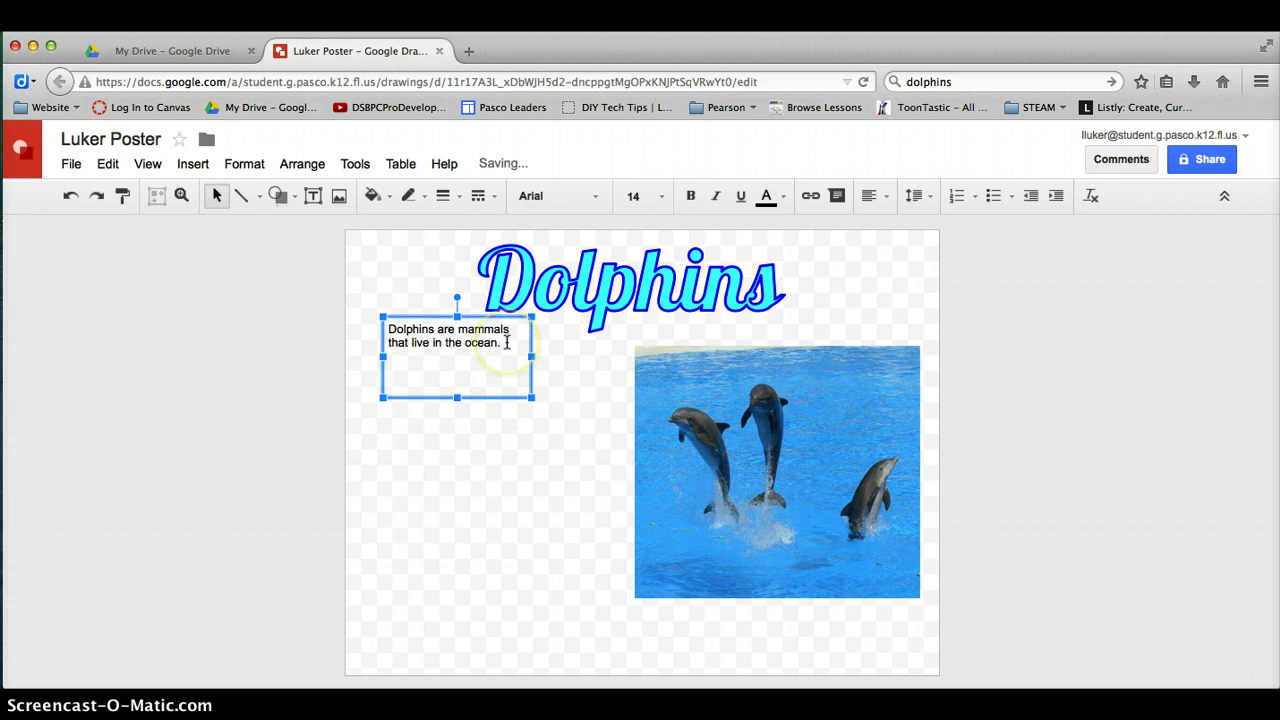
# Step: Set the text box's font to Corsiva at size 24 and leave the box selected
pyautogui.click(594, 197)
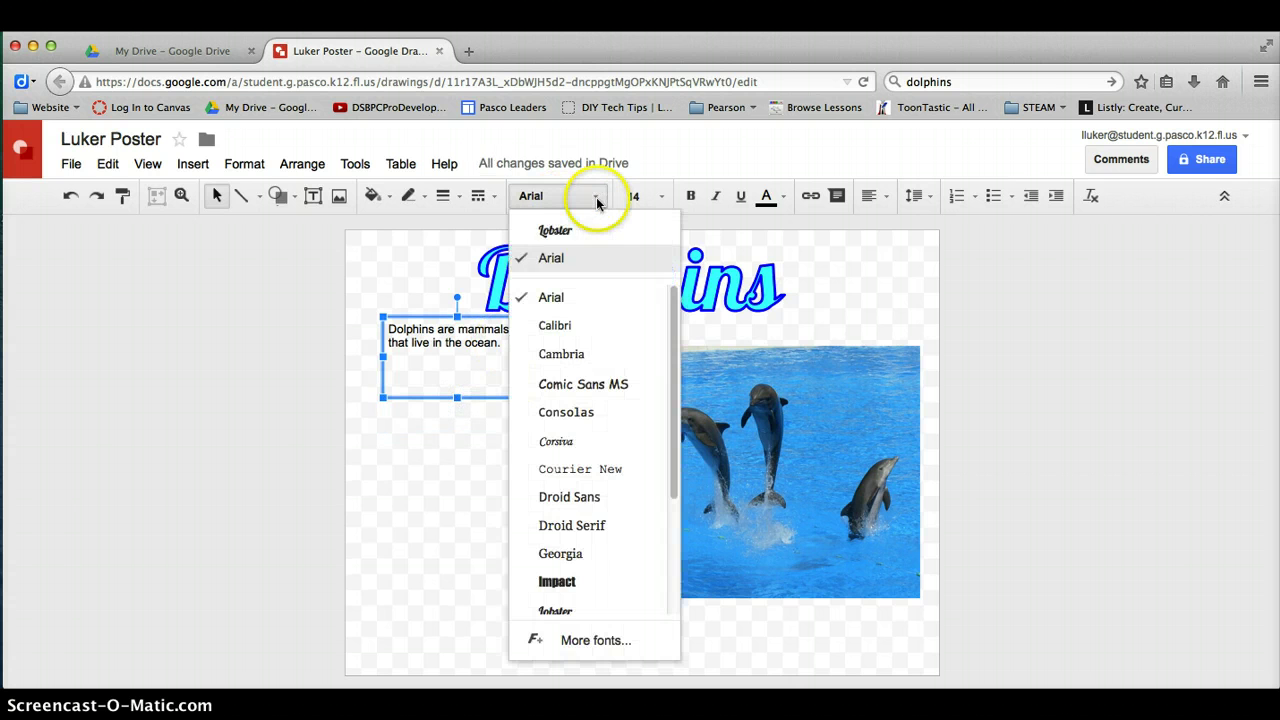
pyautogui.click(557, 231)
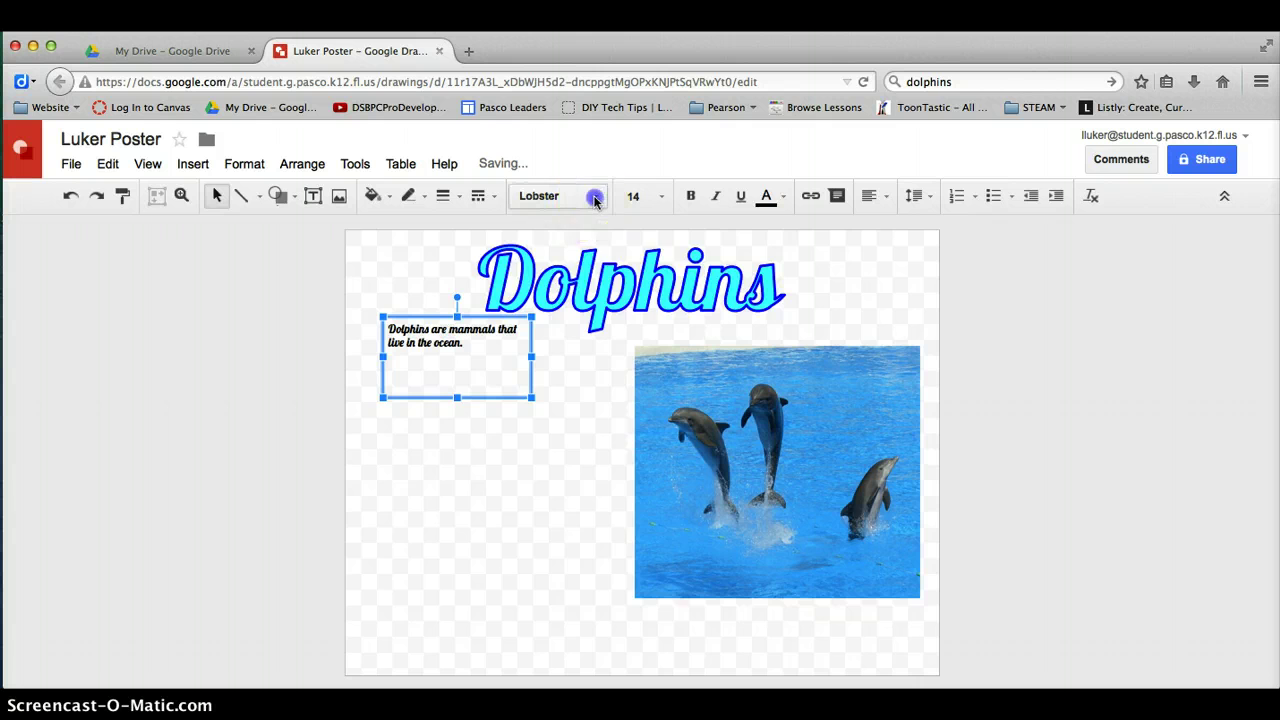
pyautogui.click(593, 197)
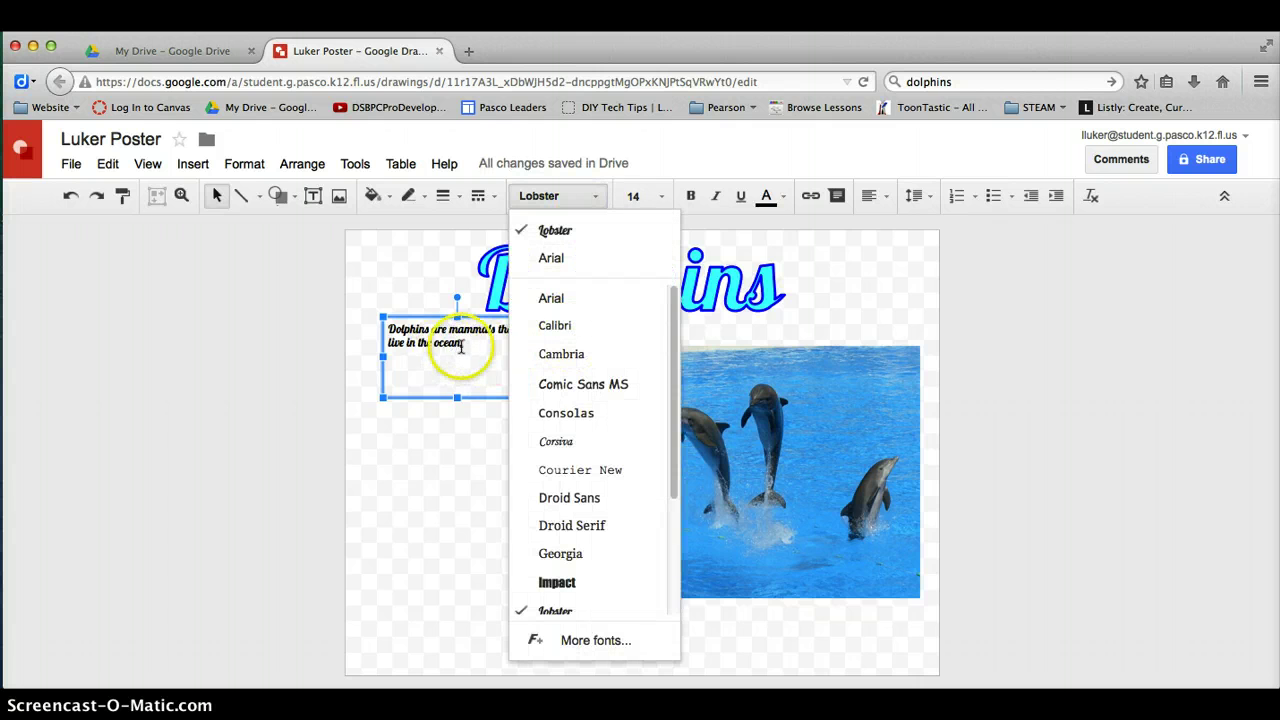
pyautogui.click(556, 441)
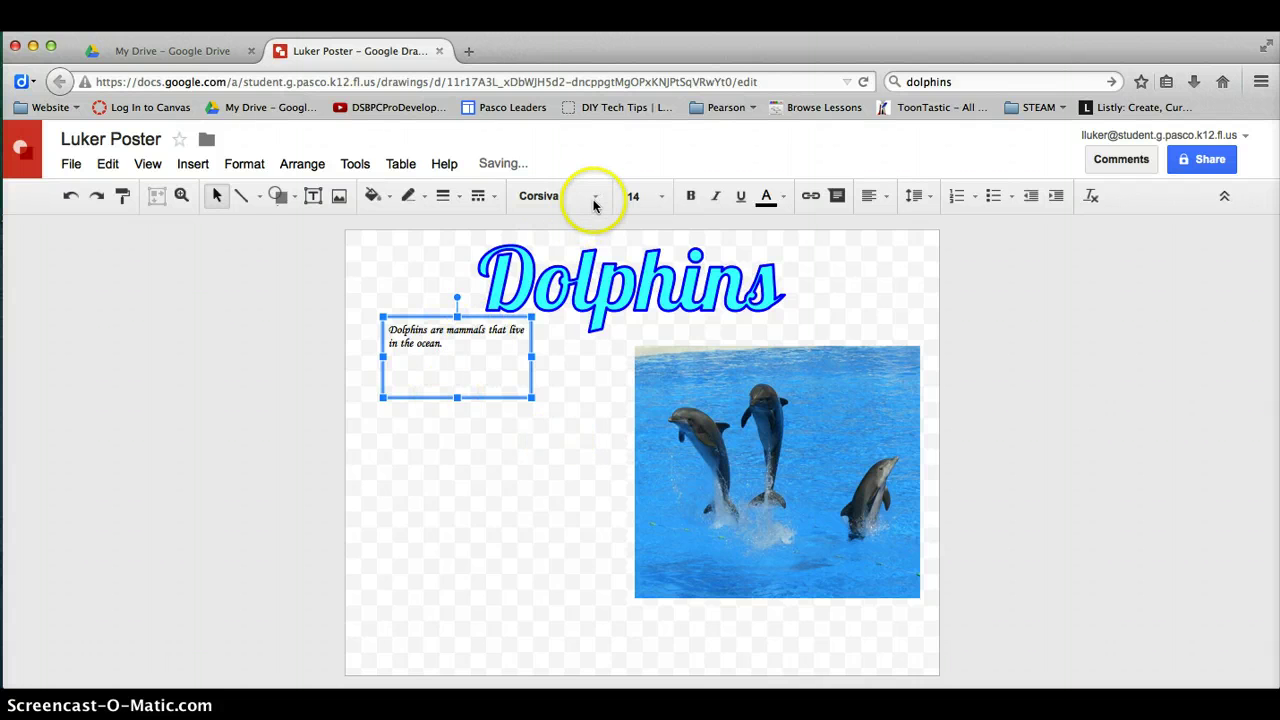
pyautogui.click(661, 196)
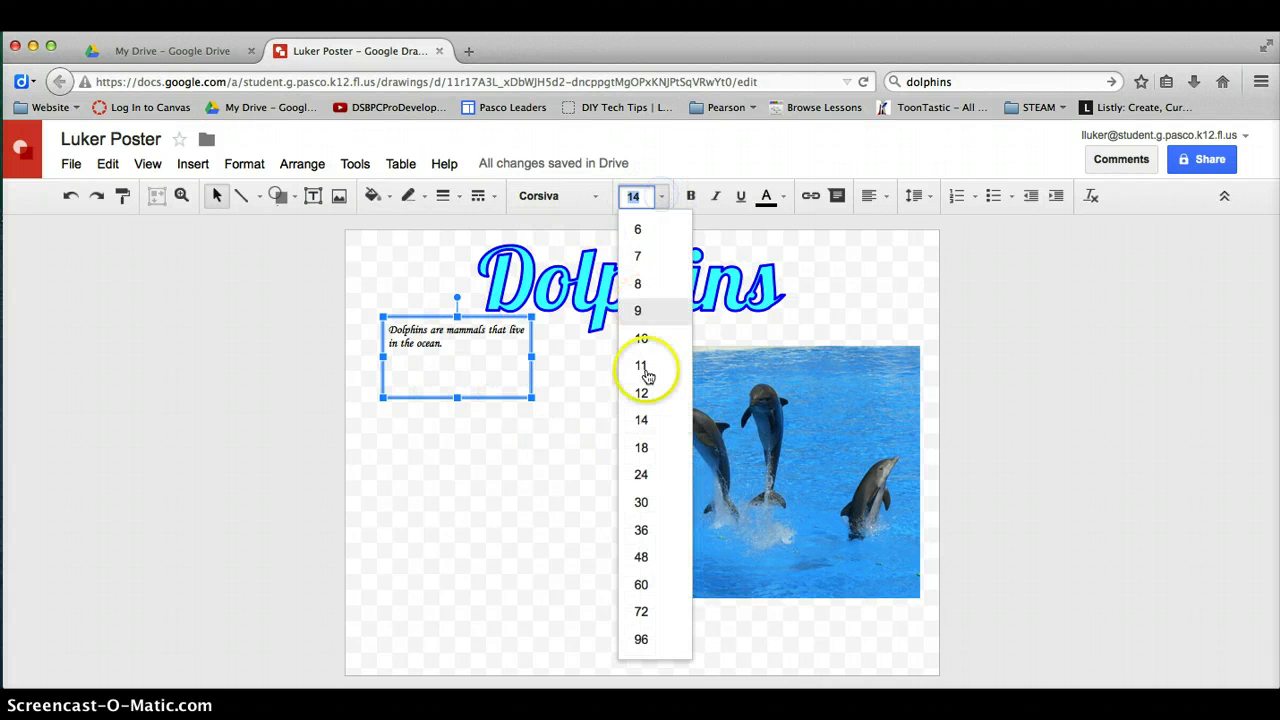
pyautogui.click(642, 476)
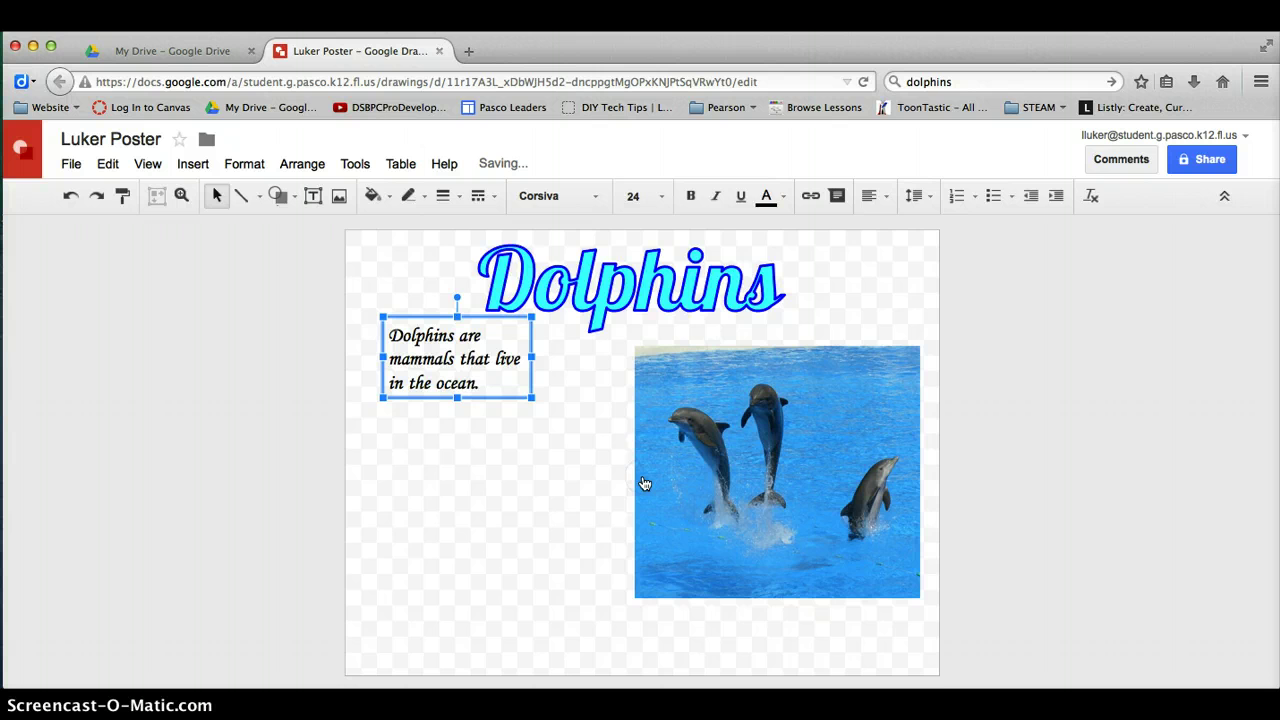
pyautogui.click(523, 415)
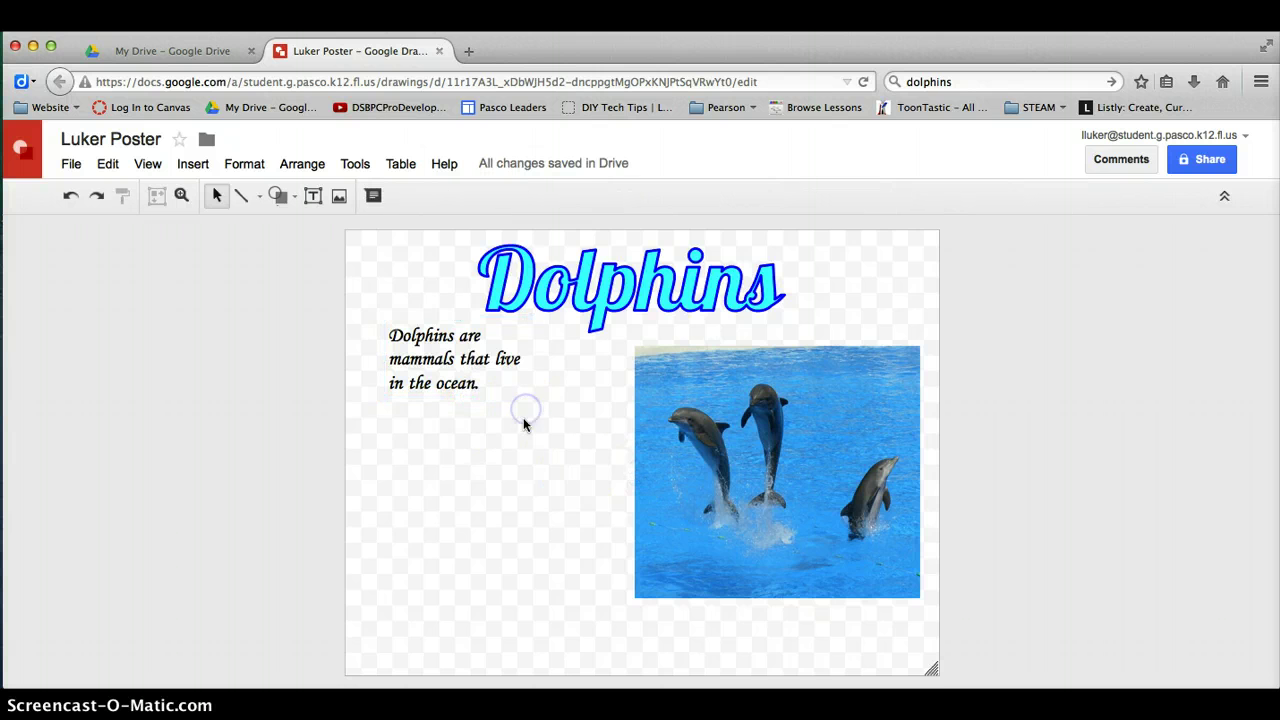
pyautogui.click(458, 372)
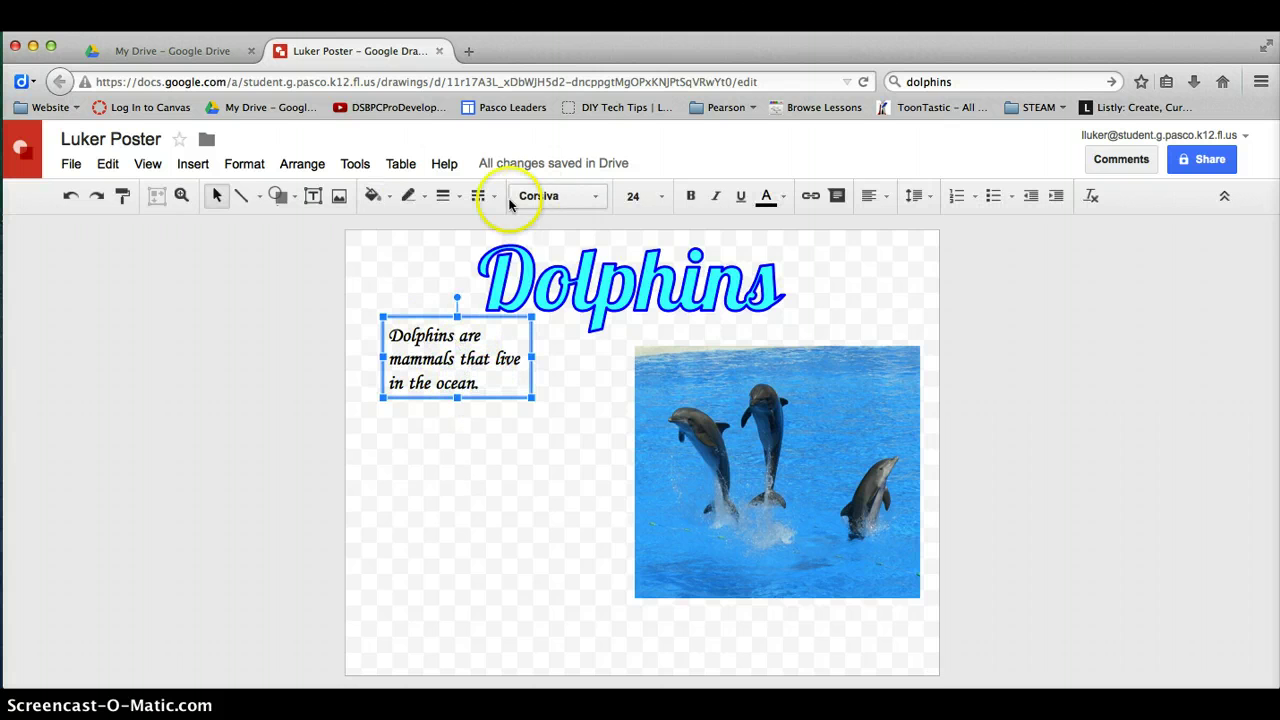
pyautogui.click(372, 198)
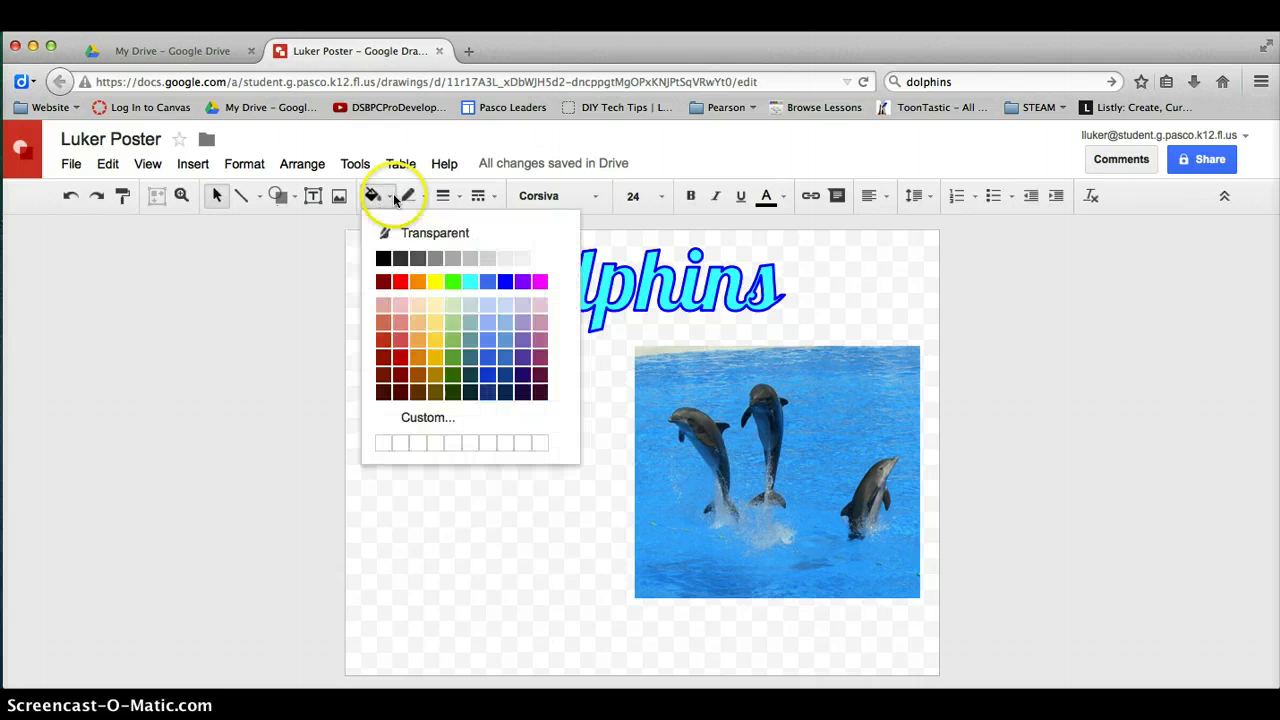
pyautogui.click(426, 196)
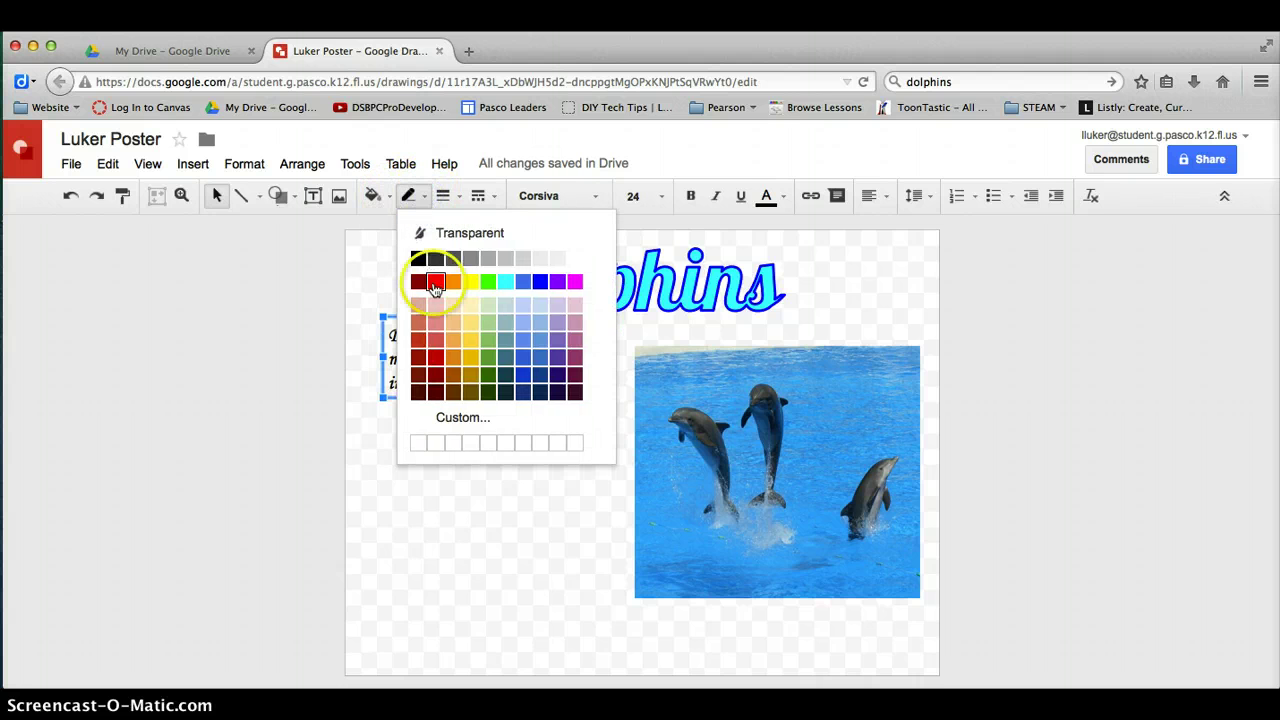
pyautogui.click(435, 281)
pyautogui.click(426, 200)
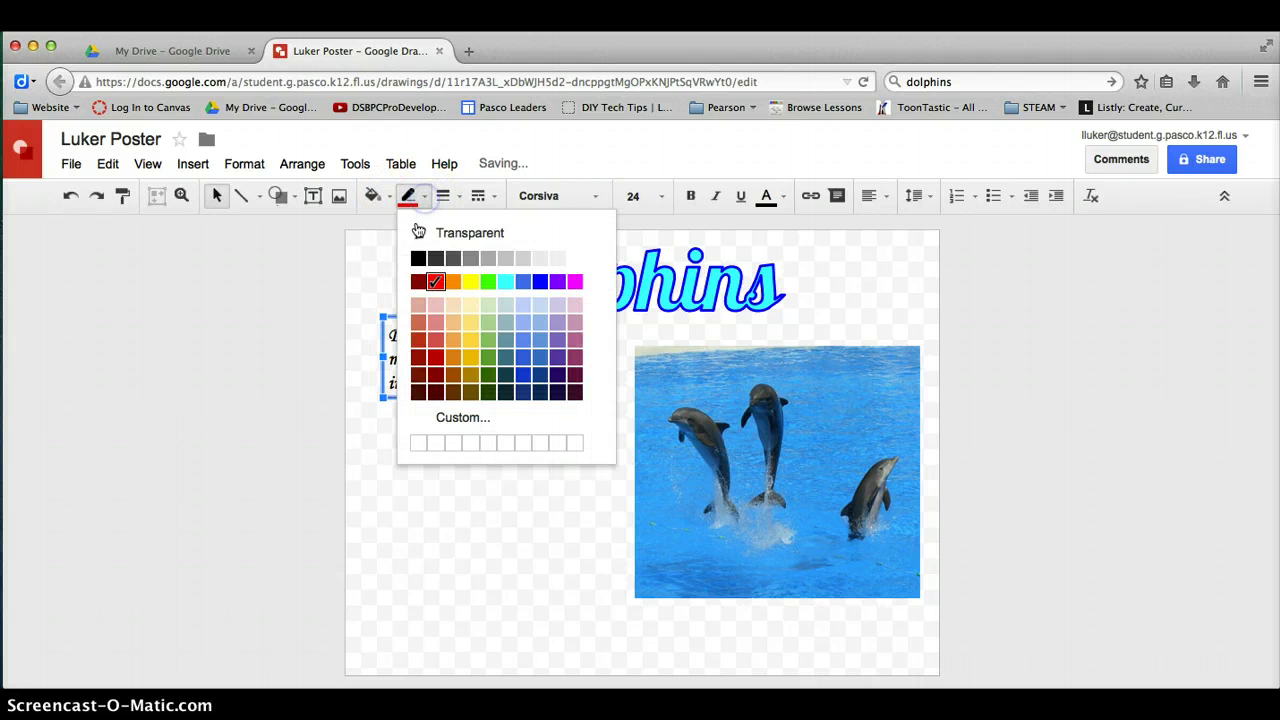
pyautogui.click(423, 229)
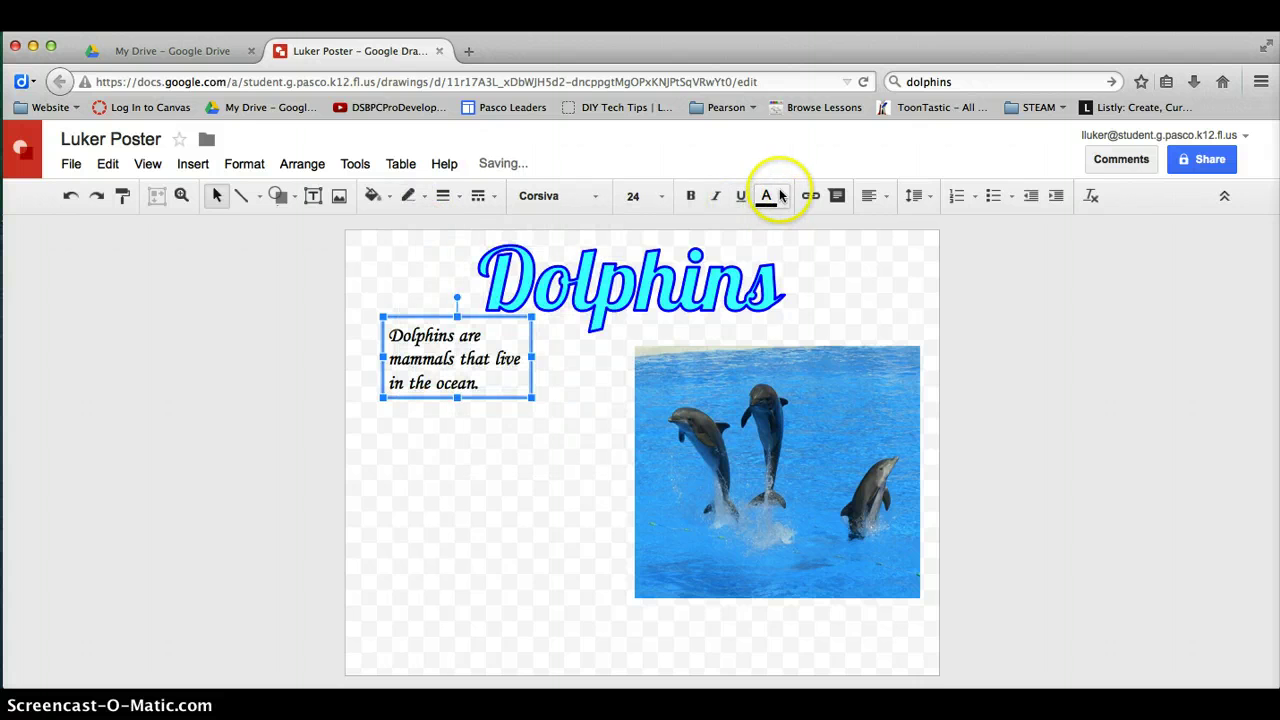
# Step: Color the text about dolphins being mammals red and deselect its box
pyautogui.click(768, 196)
pyautogui.click(793, 294)
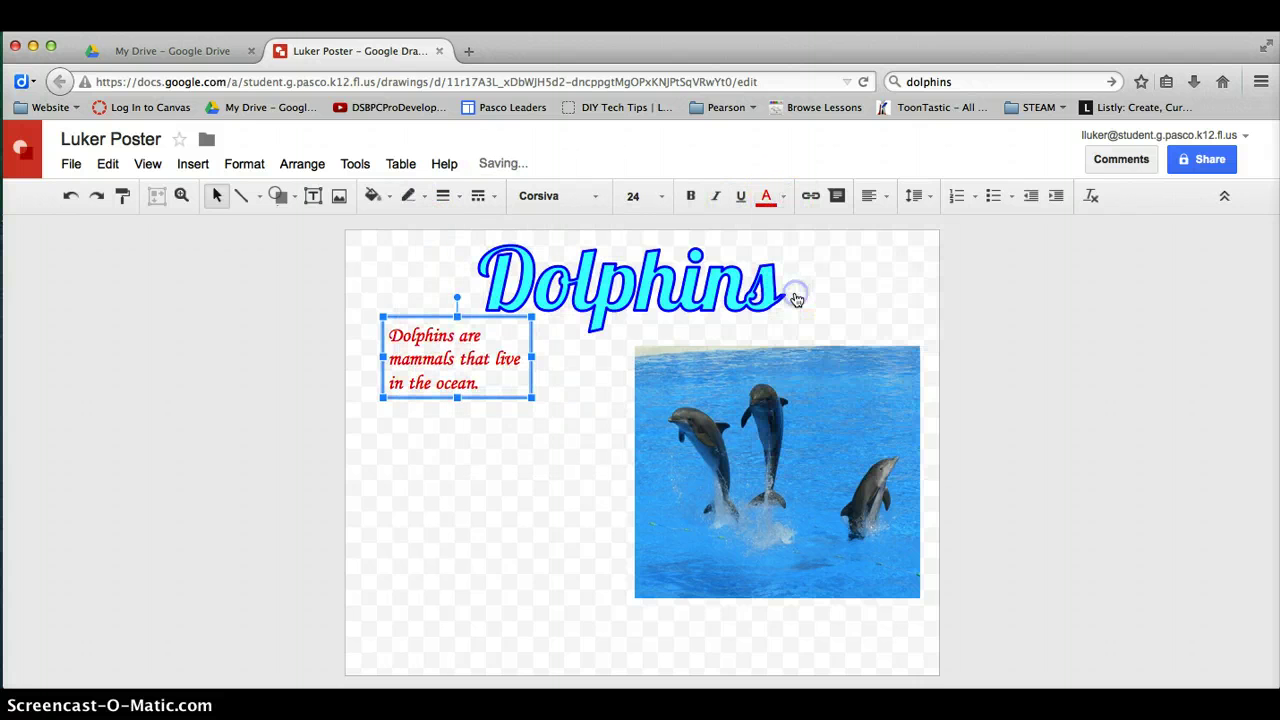
pyautogui.click(556, 407)
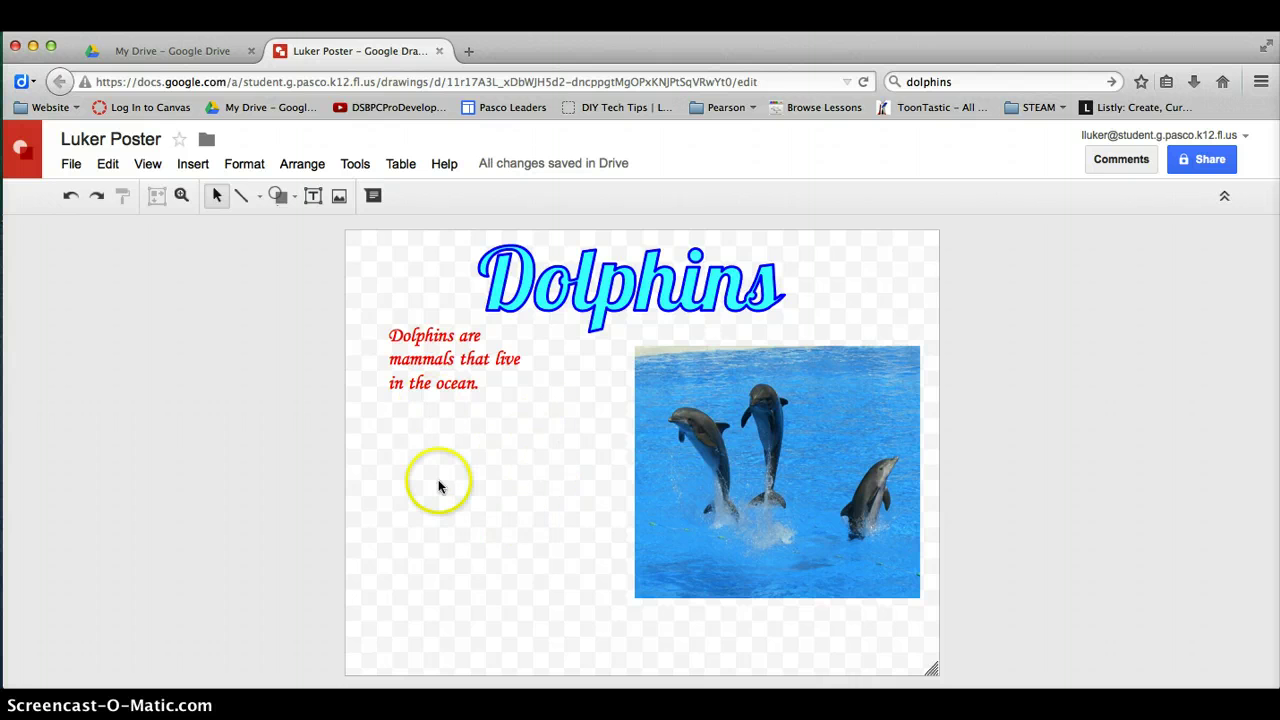
# Step: Add a wave shape from the callouts to the drawing
pyautogui.click(296, 198)
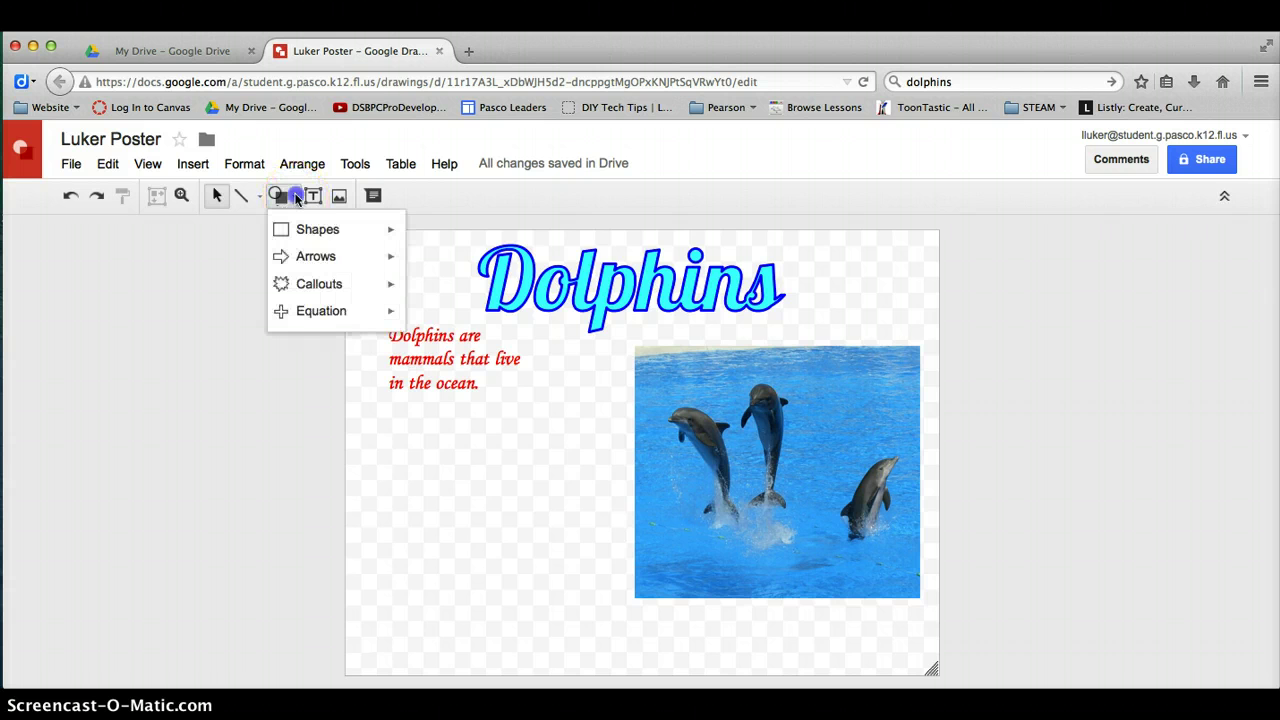
pyautogui.click(310, 256)
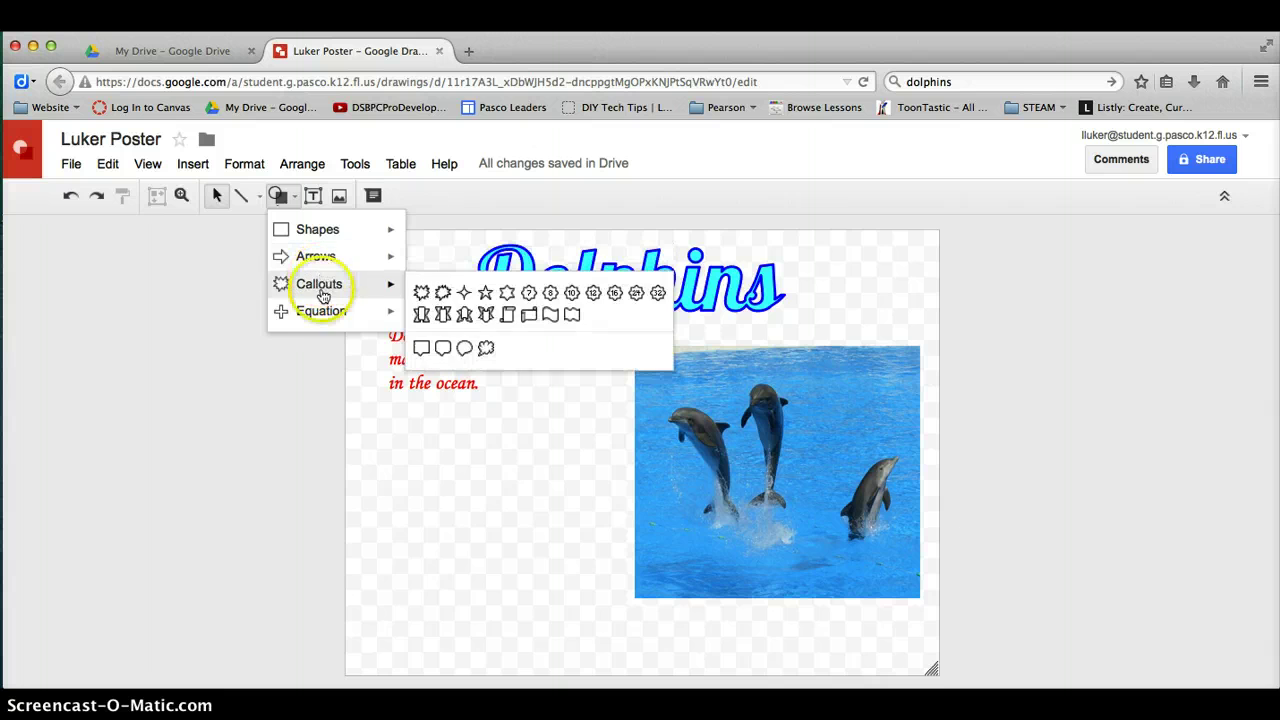
pyautogui.moveTo(323, 313)
pyautogui.moveTo(325, 284)
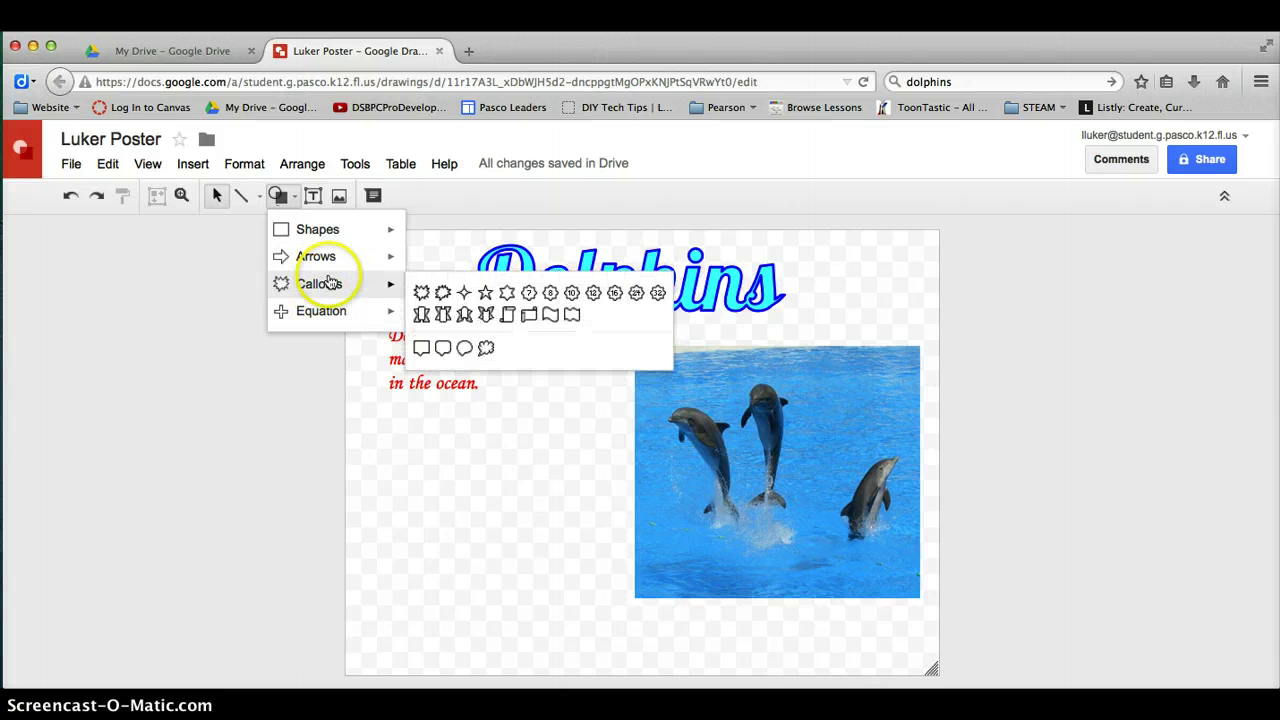
pyautogui.click(551, 316)
pyautogui.click(553, 316)
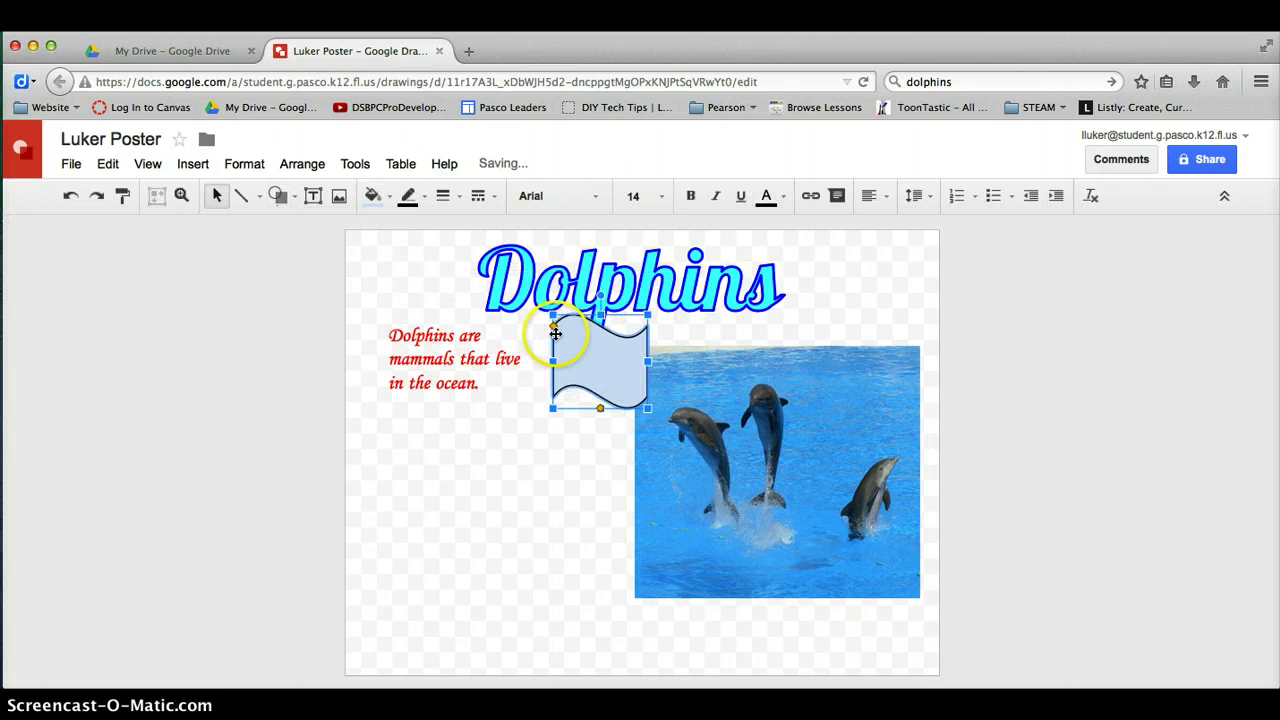
# Step: Place the wave below the red text, widen it to about a third of the canvas, enter "Dolphins eat squid and fish", and deselect it
pyautogui.moveTo(570, 351); pyautogui.dragTo(566, 457)
pyautogui.moveTo(474, 410)
pyautogui.mouseDown()
pyautogui.moveTo(474, 437)
pyautogui.moveTo(474, 417)
pyautogui.mouseUp()
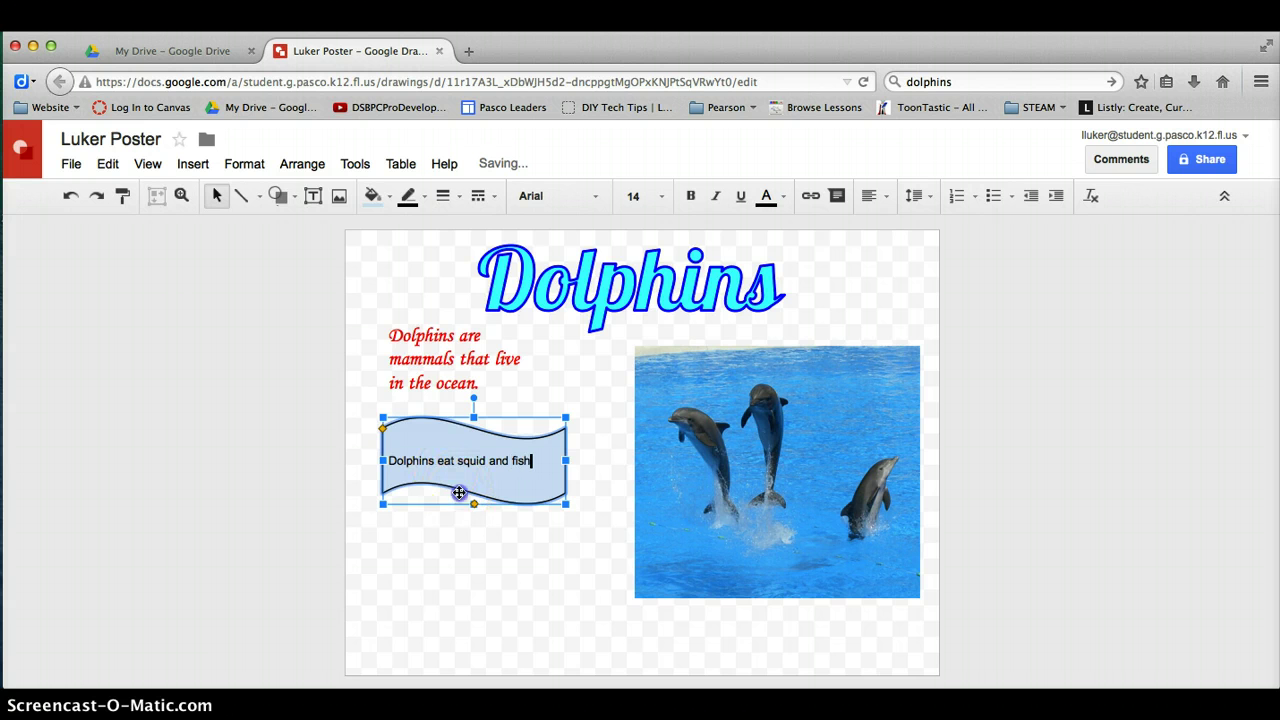
pyautogui.click(536, 603)
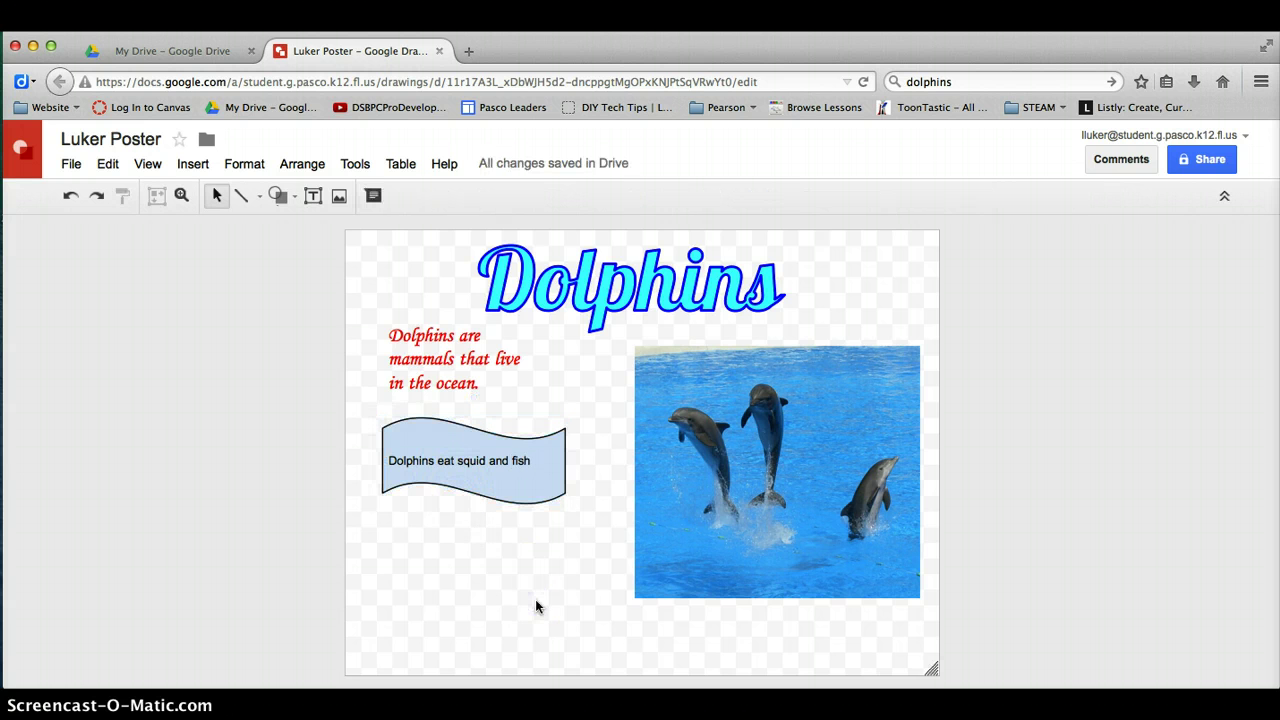
# Step: Open the wave shape's text for editing at the end of its sentence
pyautogui.click(537, 465)
pyautogui.click(533, 463)
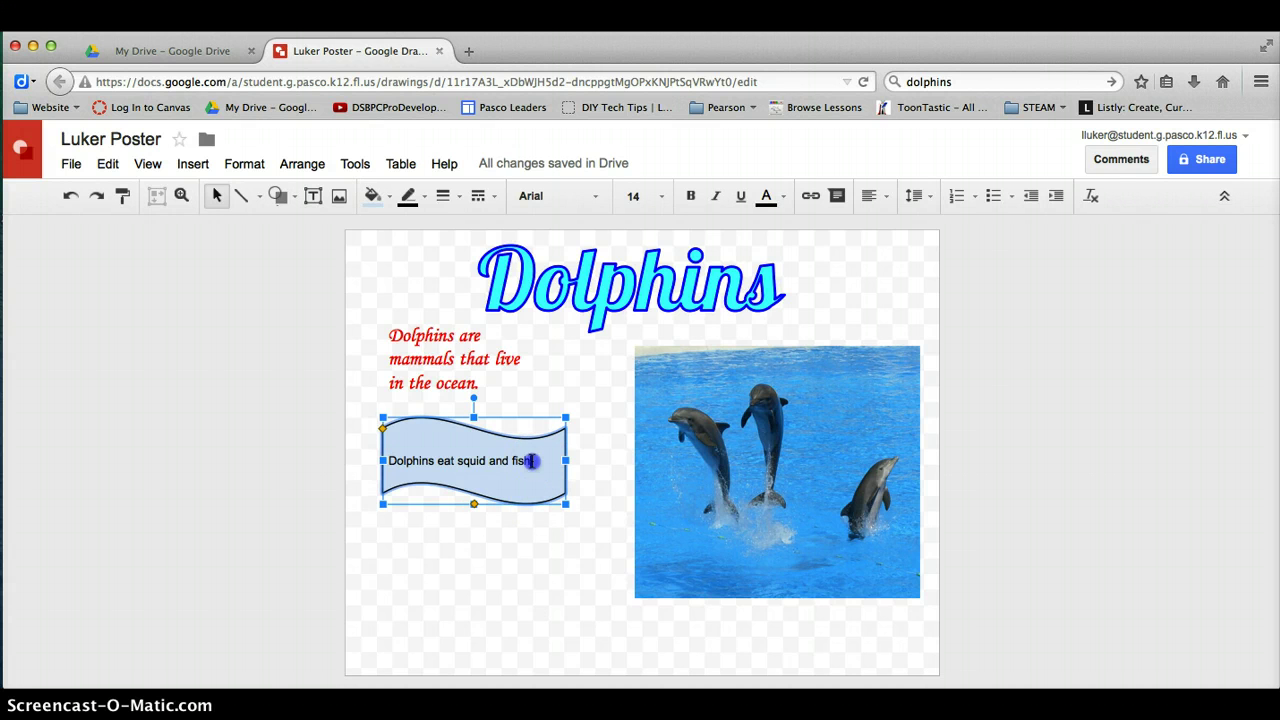
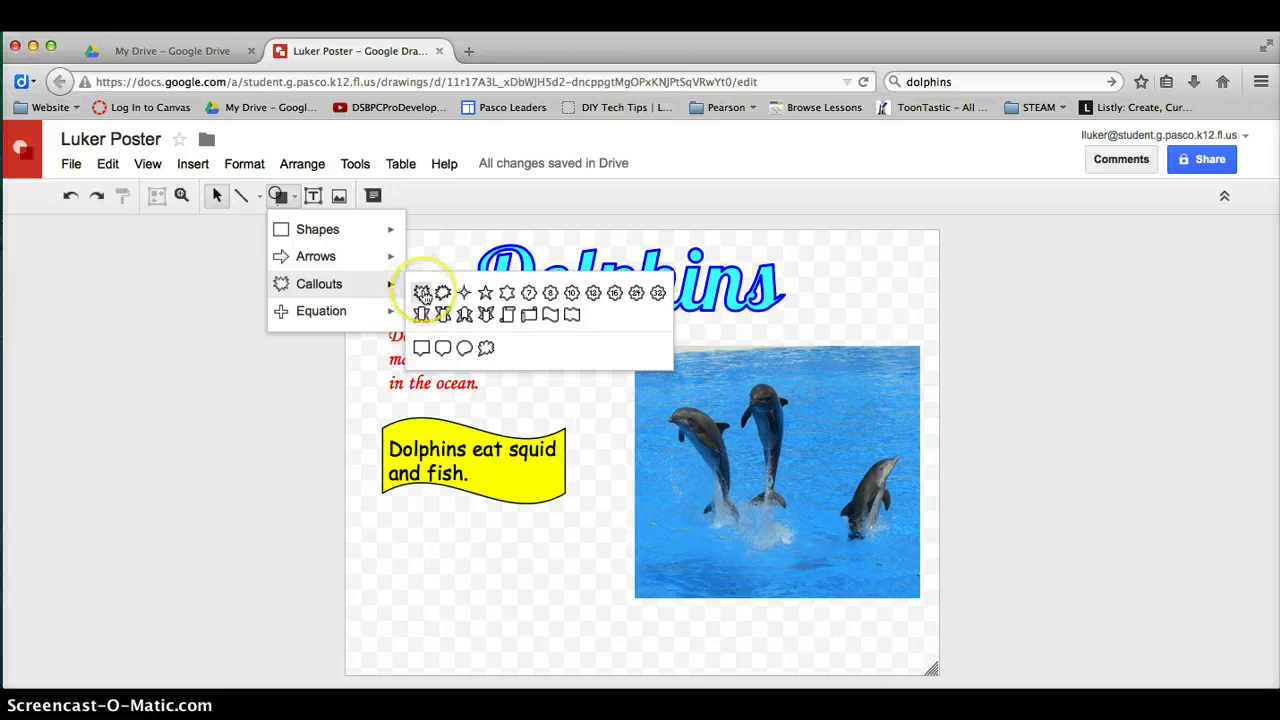
# Step: Add a spiky explosion callout and place it below the yellow wave shape
pyautogui.click(422, 292)
pyautogui.moveTo(424, 292); pyautogui.dragTo(519, 385)
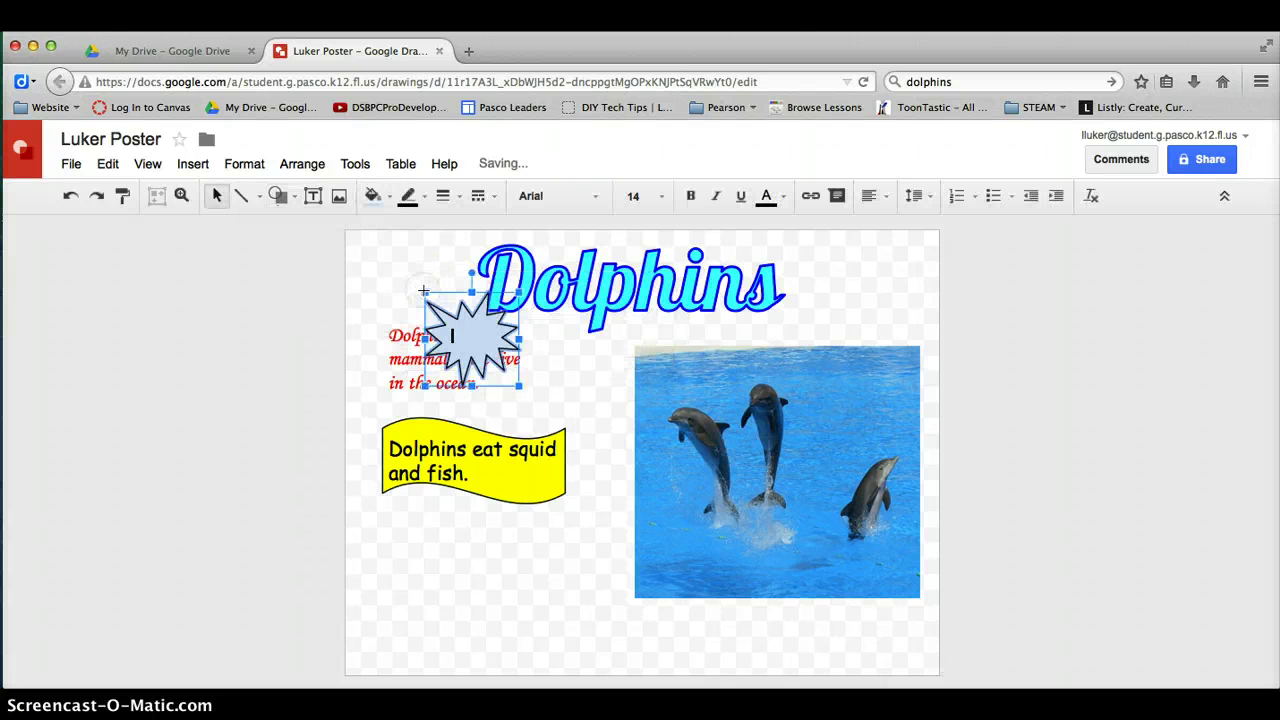
pyautogui.click(478, 340)
pyautogui.click(487, 294)
pyautogui.moveTo(487, 294); pyautogui.dragTo(499, 543)
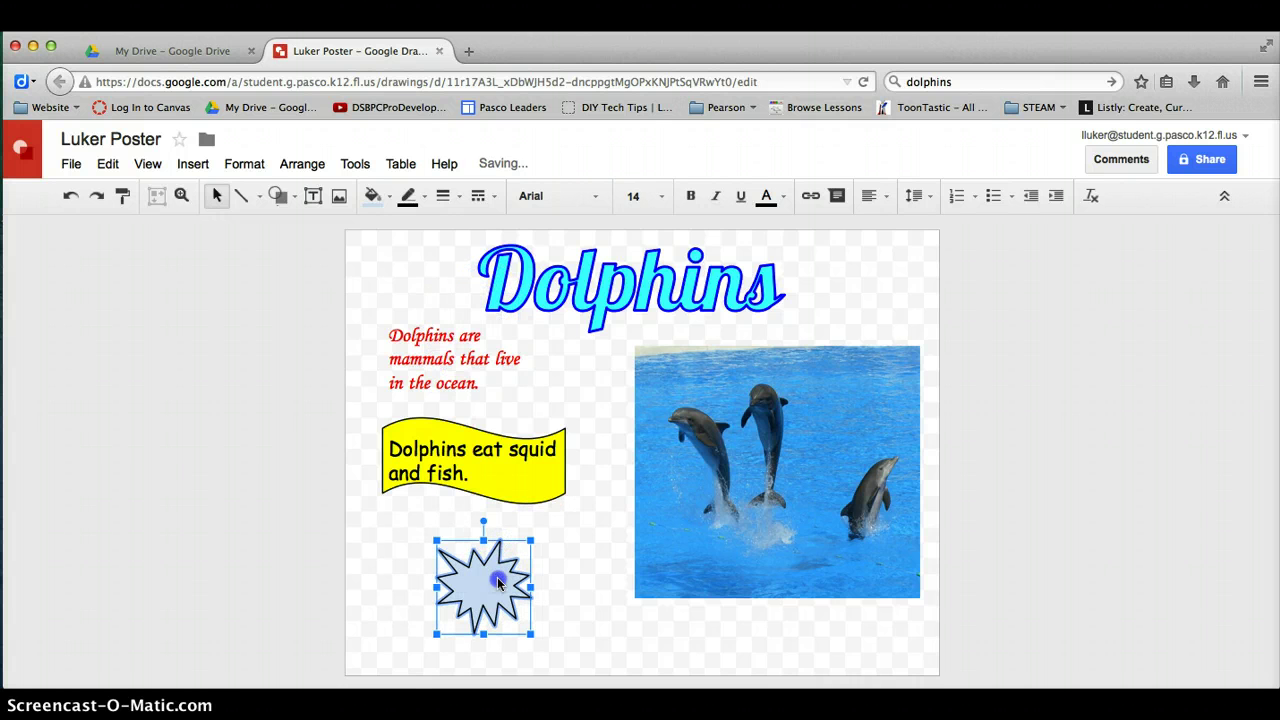
# Step: Enter "Dolphins can be found all over the world." in the explosion shape and deselect it
pyautogui.write('Dolphins can be fou')
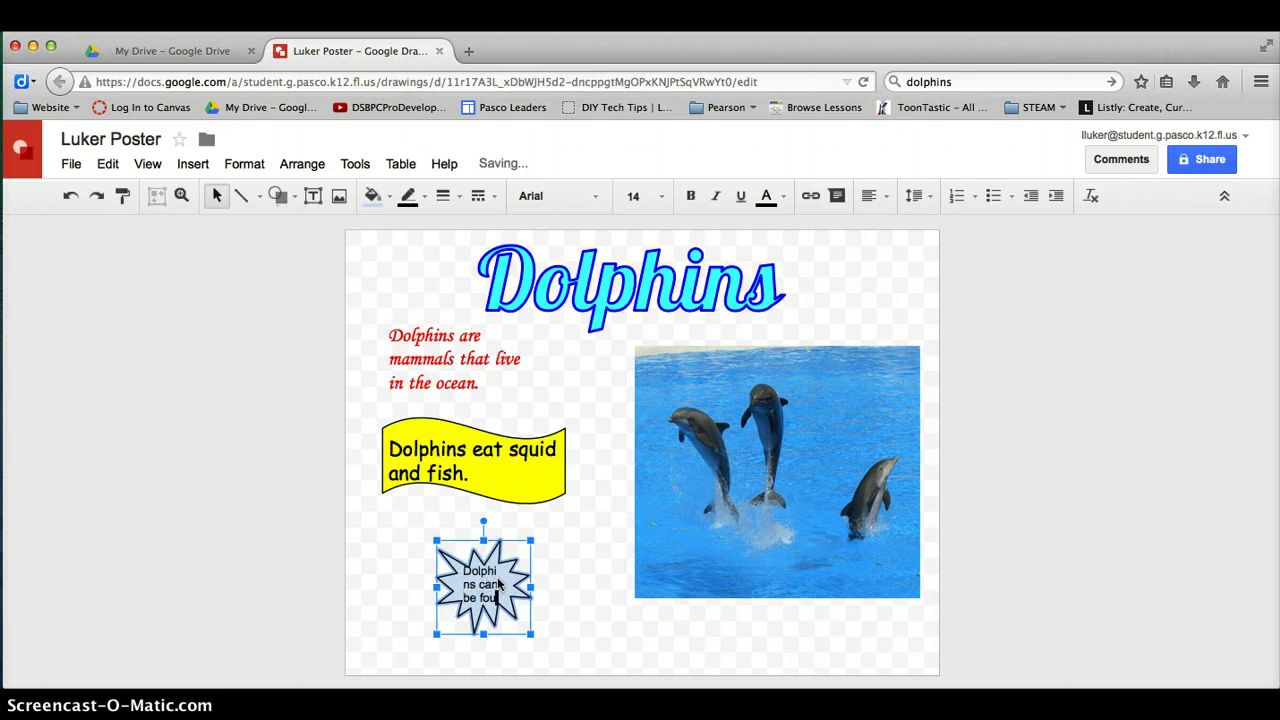
pyautogui.write('nd all o')
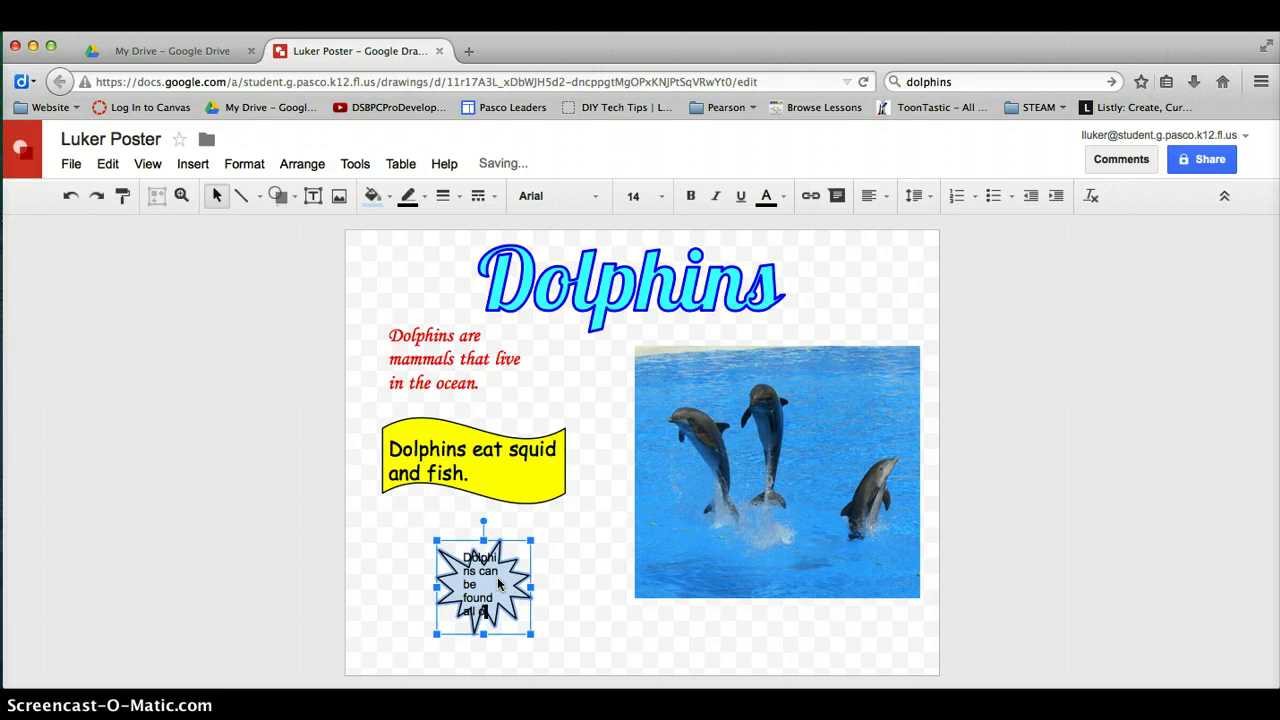
pyautogui.write('ver the w')
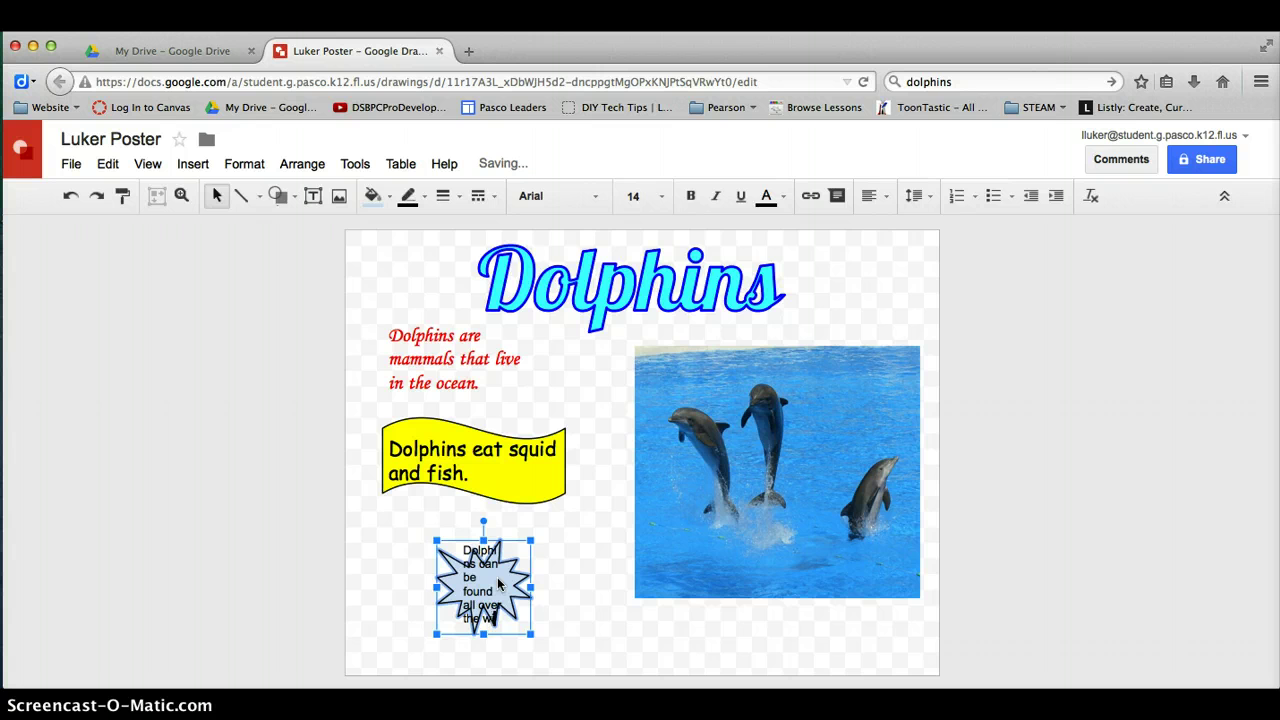
pyautogui.write('orld!')
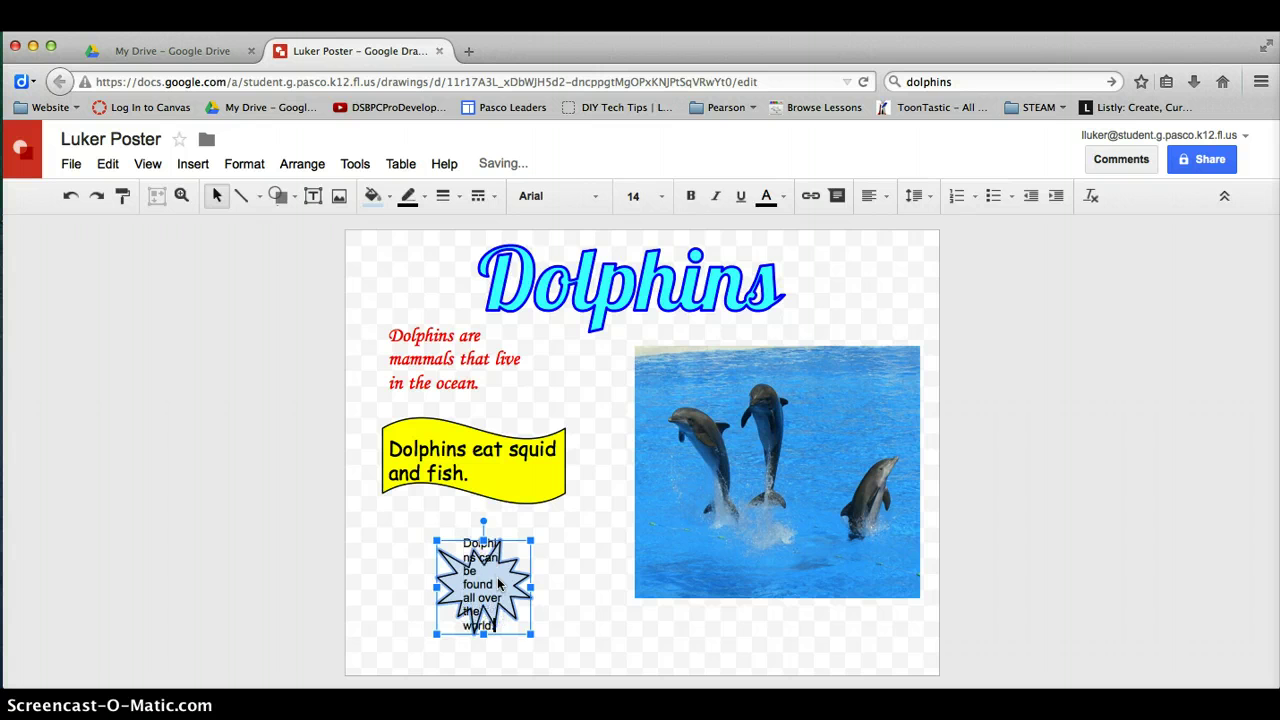
pyautogui.click(603, 591)
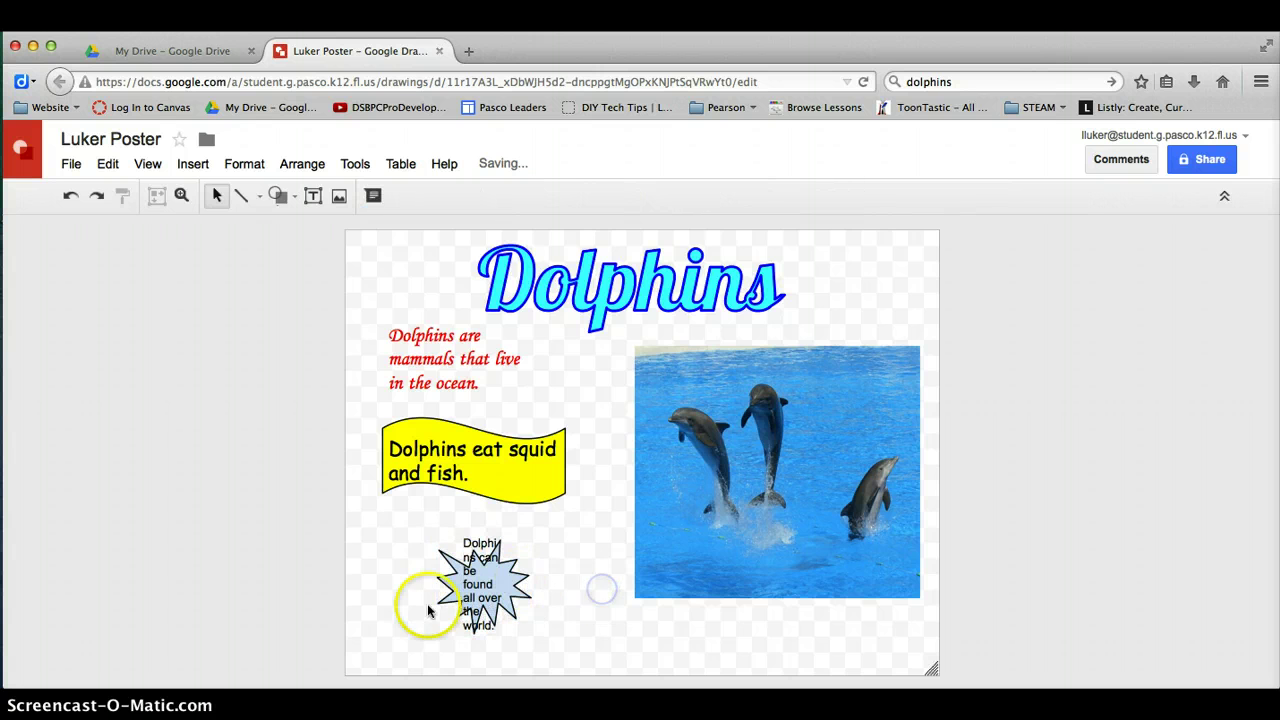
# Step: Enlarge the explosion shape to about a quarter of the canvas width so its text fits inside
pyautogui.click(483, 570)
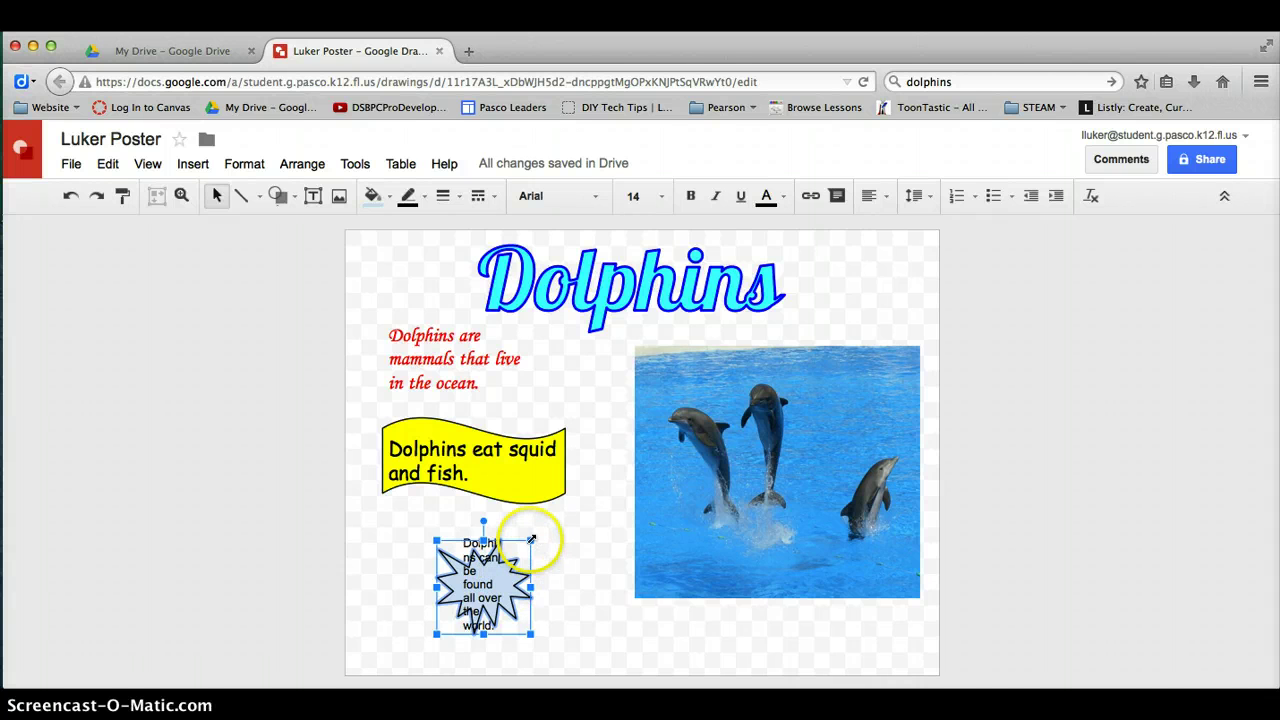
pyautogui.moveTo(531, 540); pyautogui.dragTo(592, 515)
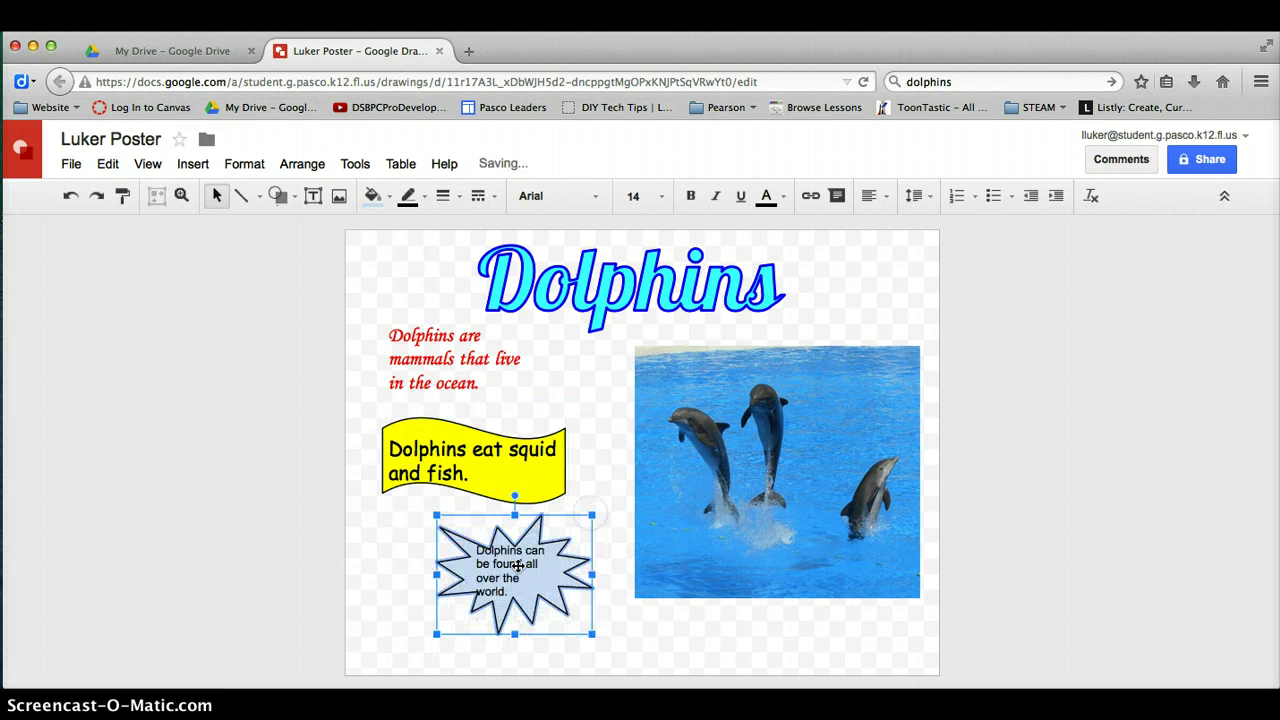
# Step: Enlarge the explosion shape slightly from its upper-left corner and fill it with bright yellow
pyautogui.moveTo(437, 515); pyautogui.dragTo(408, 504)
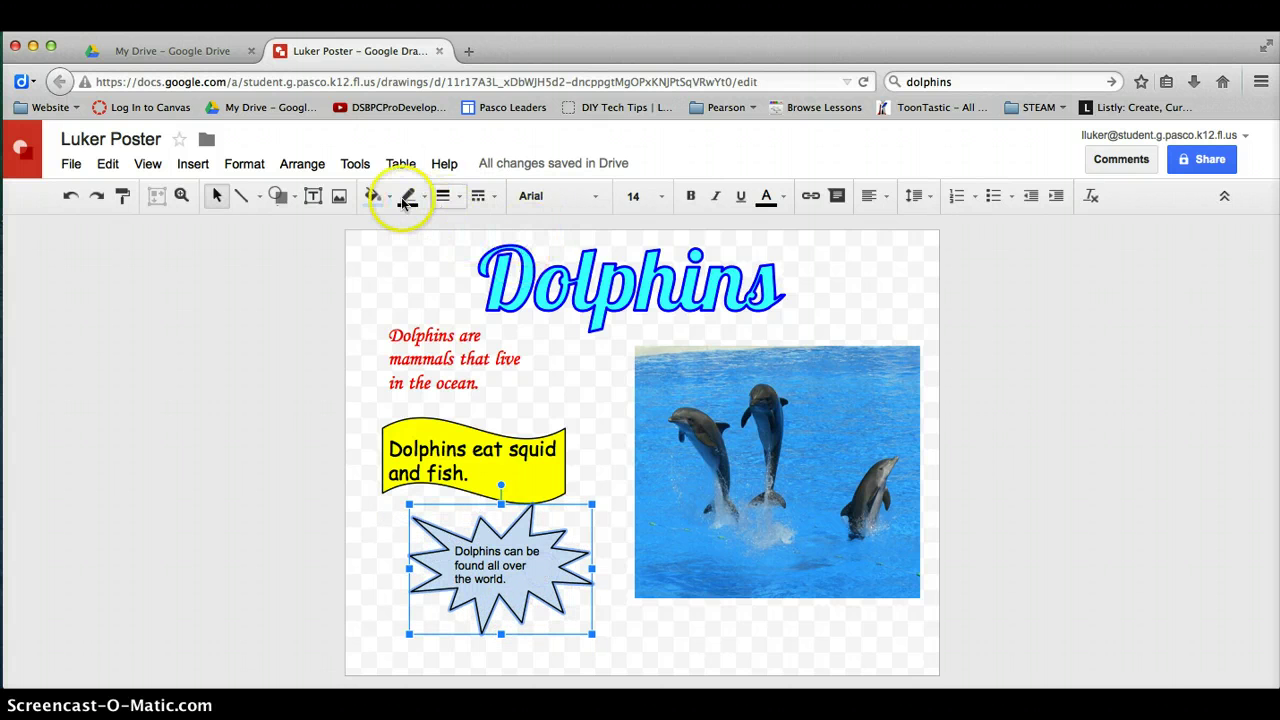
pyautogui.click(372, 195)
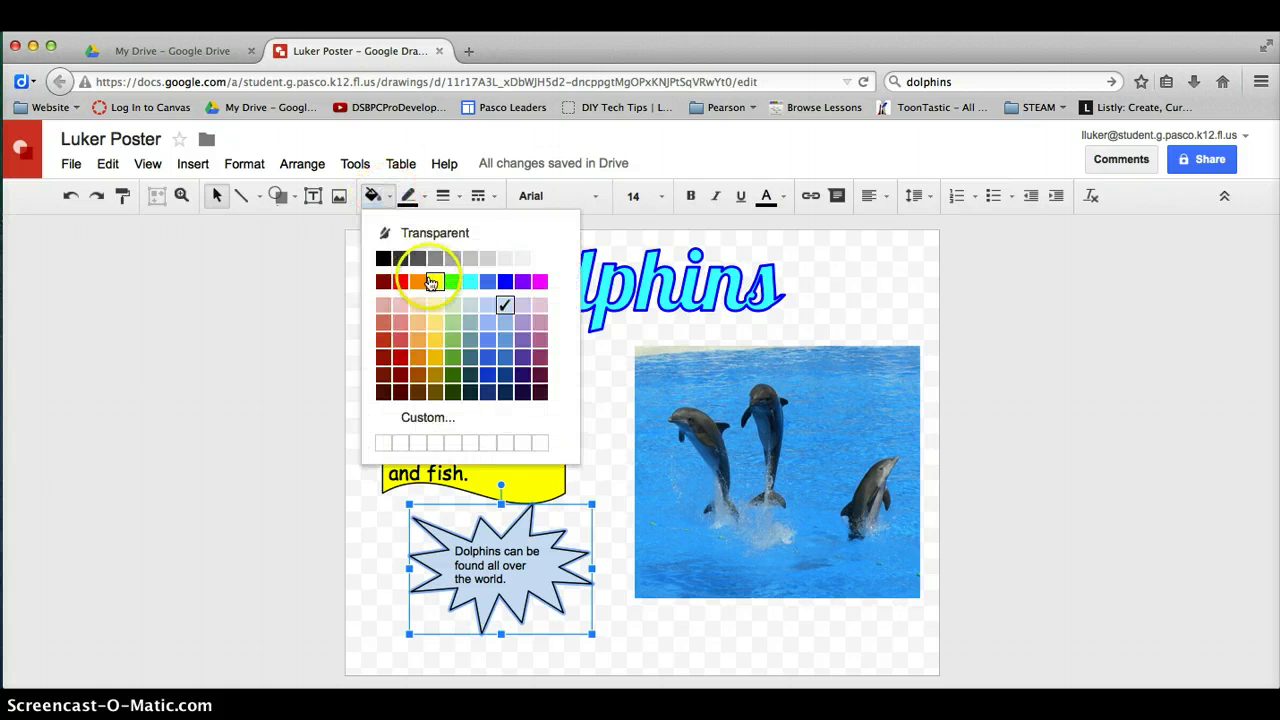
pyautogui.click(433, 281)
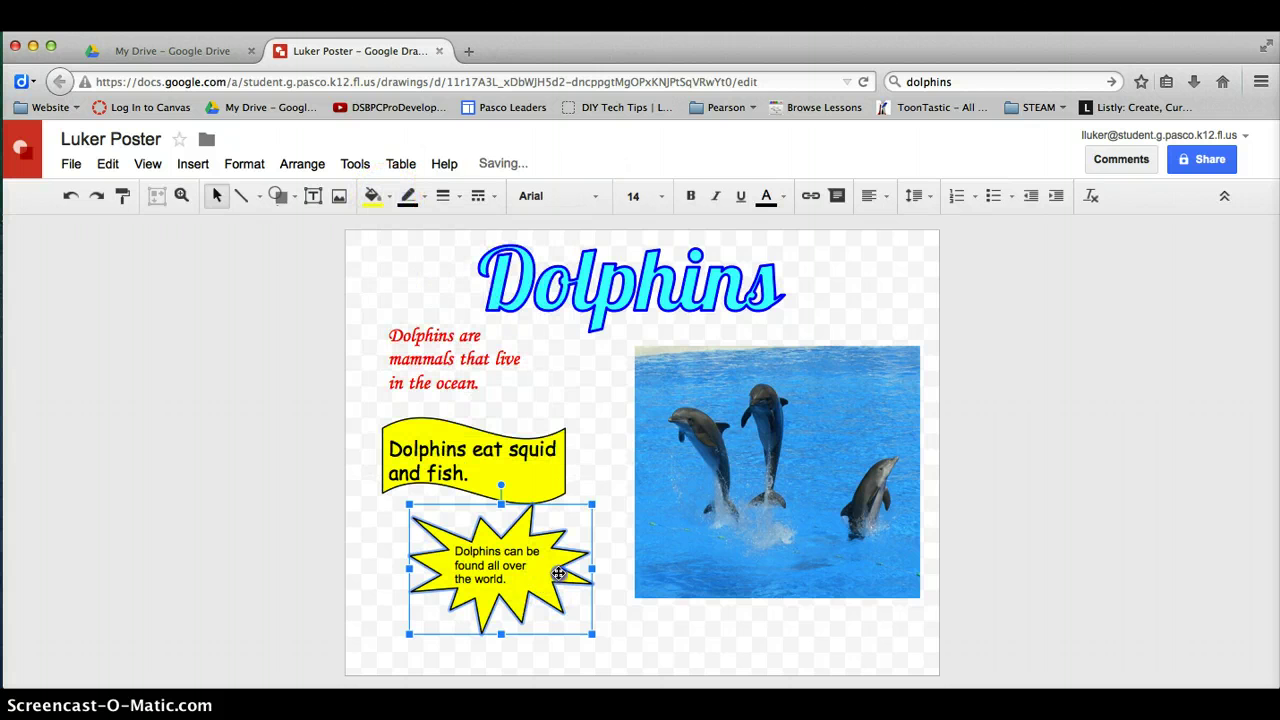
# Step: Move the yellow explosion shape onto the upper-right corner of the dolphin picture
pyautogui.moveTo(559, 573); pyautogui.dragTo(880, 404)
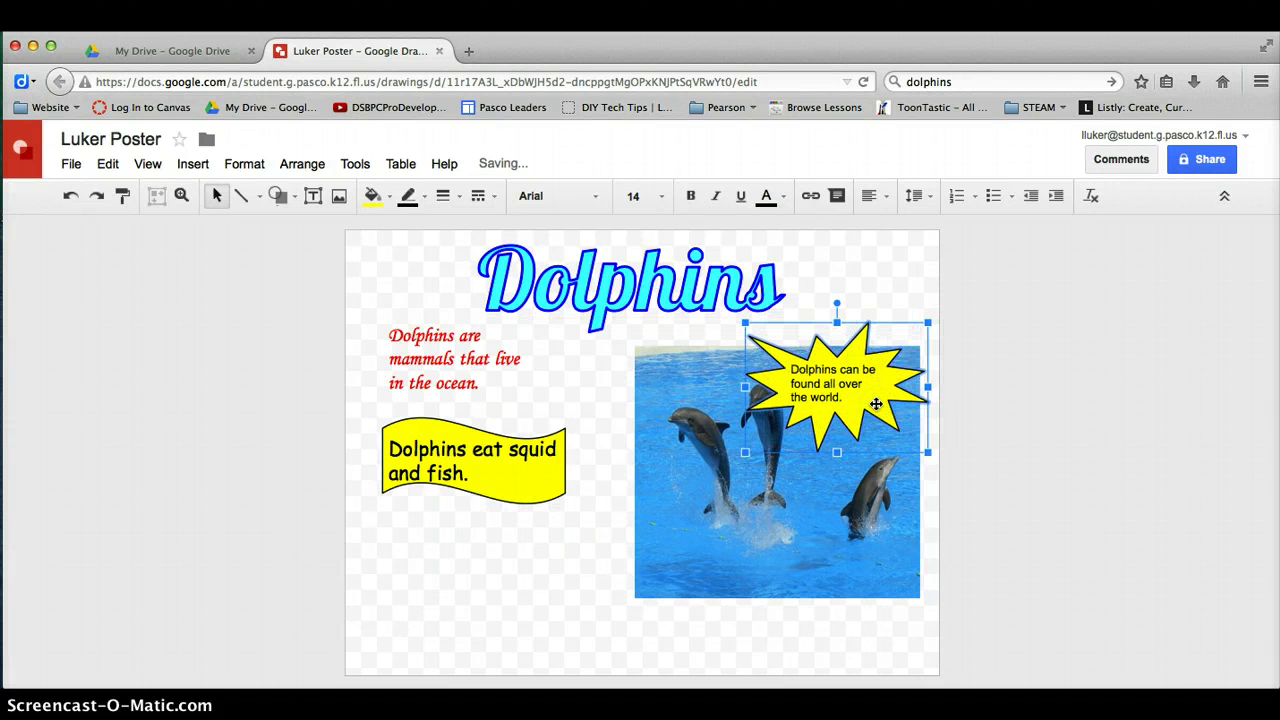
pyautogui.doubleClick(877, 402)
pyautogui.click(885, 405)
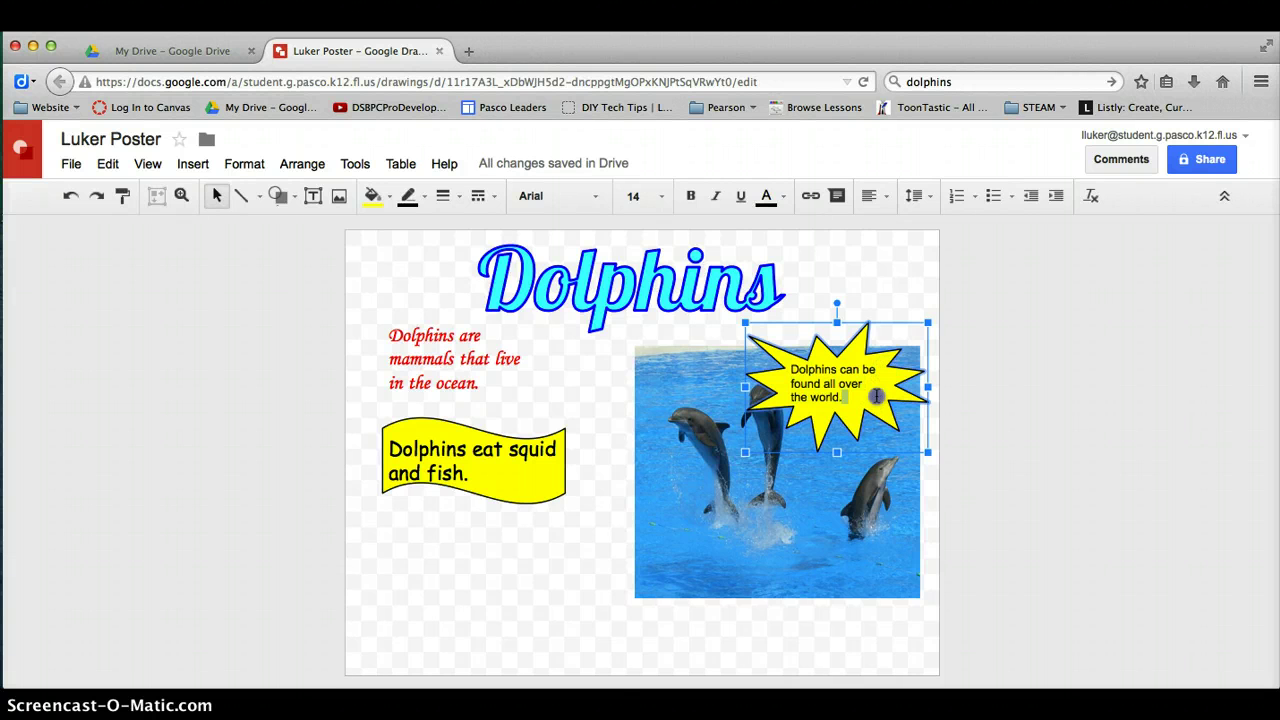
pyautogui.moveTo(887, 407); pyautogui.dragTo(892, 391)
# Step: Shift the dolphin picture slightly down and left, and lower the explosion shape to overlap its upper-right corner, clear of the title
pyautogui.click(823, 451)
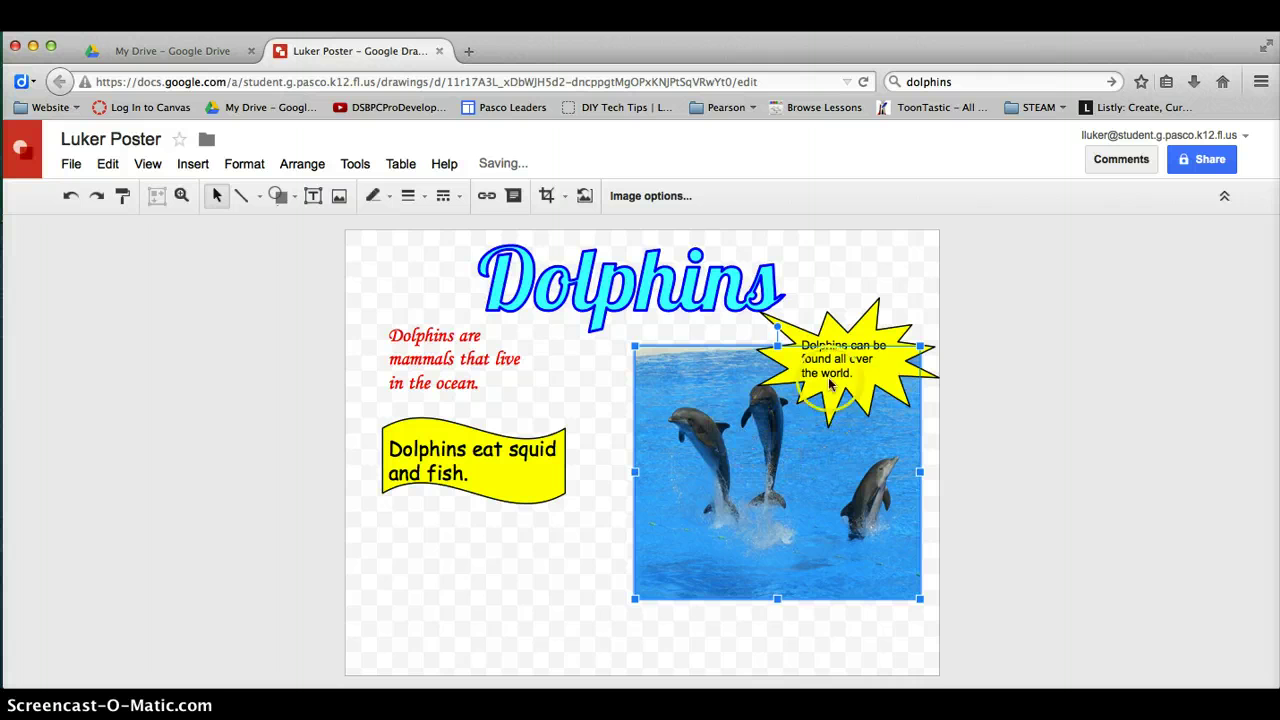
pyautogui.moveTo(834, 446); pyautogui.dragTo(811, 460)
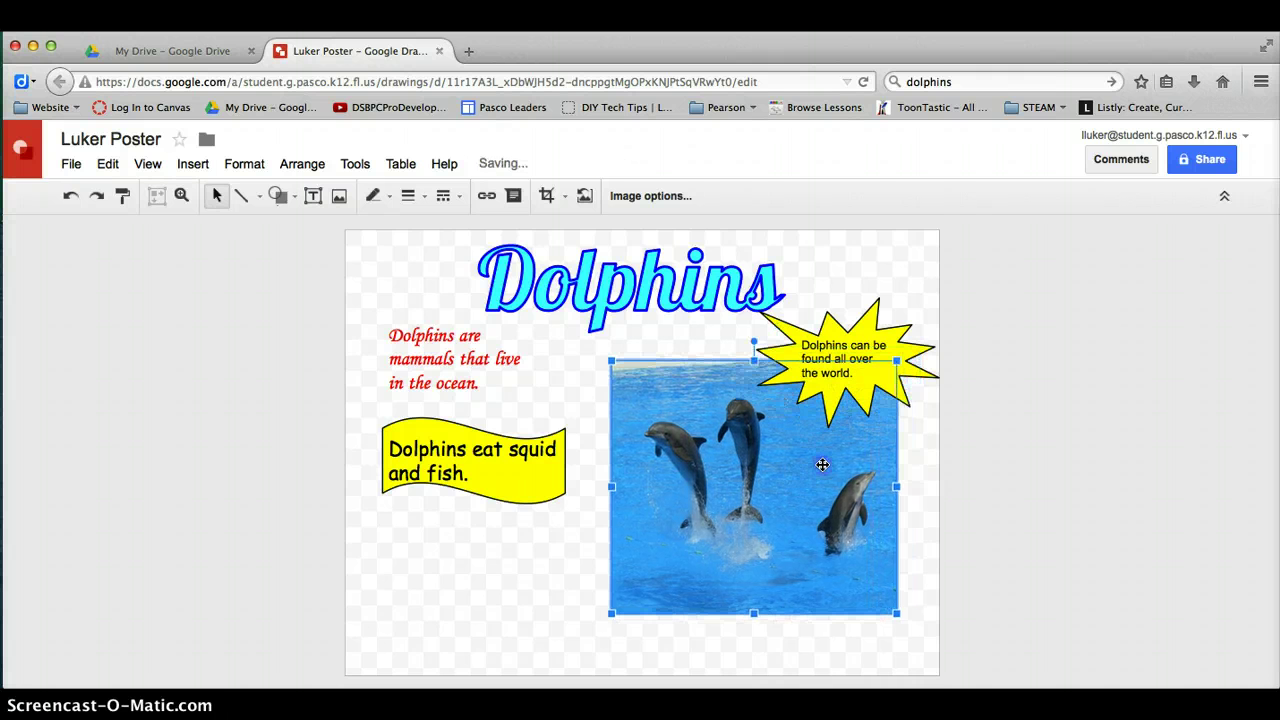
pyautogui.moveTo(866, 376); pyautogui.dragTo(868, 398)
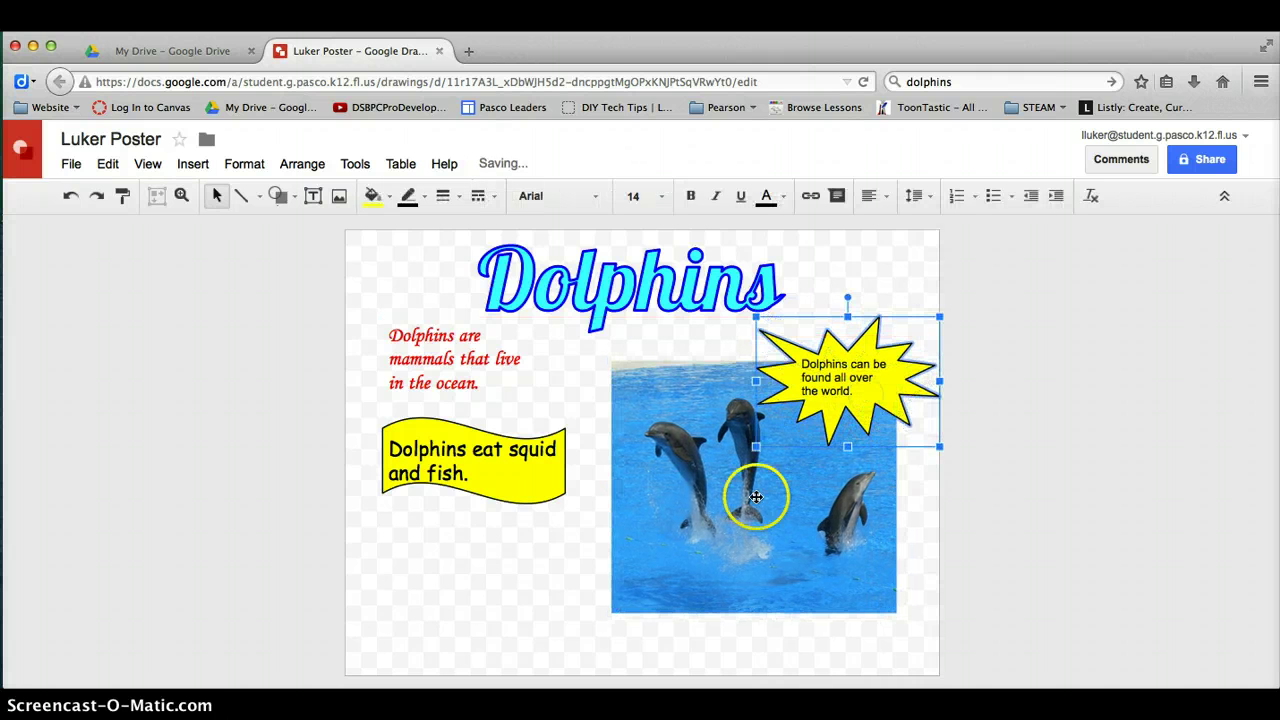
pyautogui.click(551, 578)
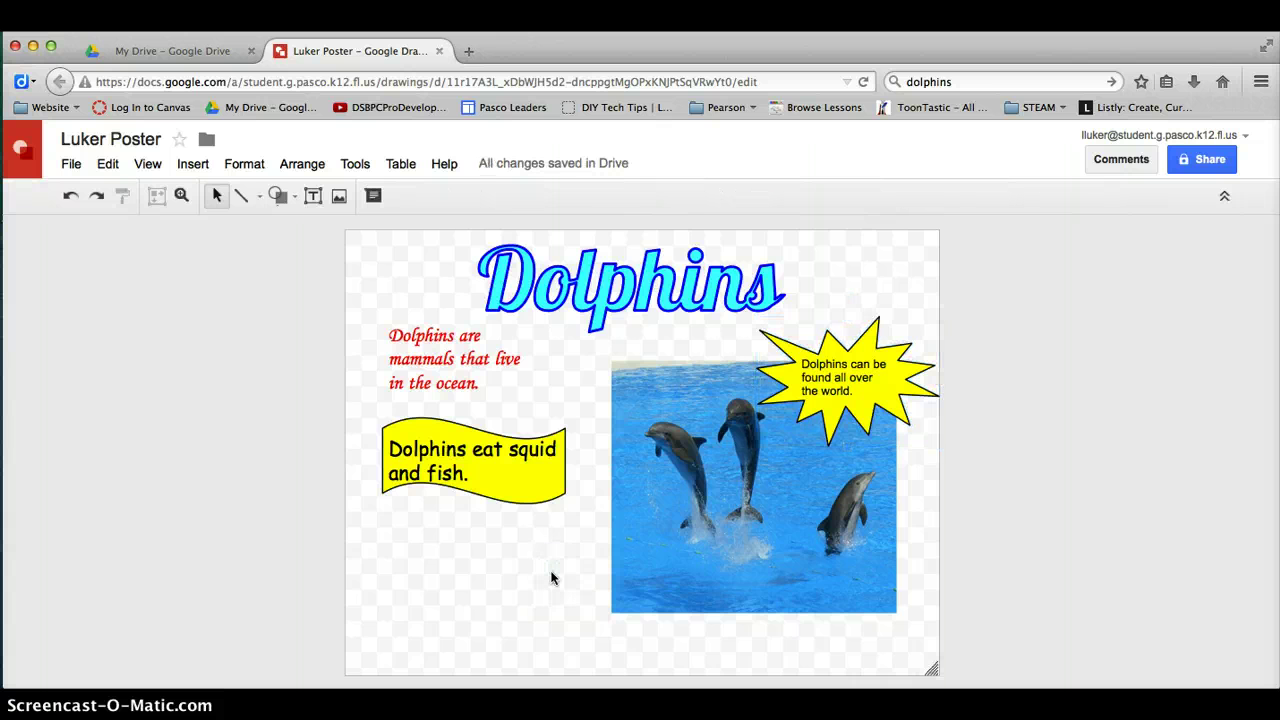
pyautogui.click(526, 486)
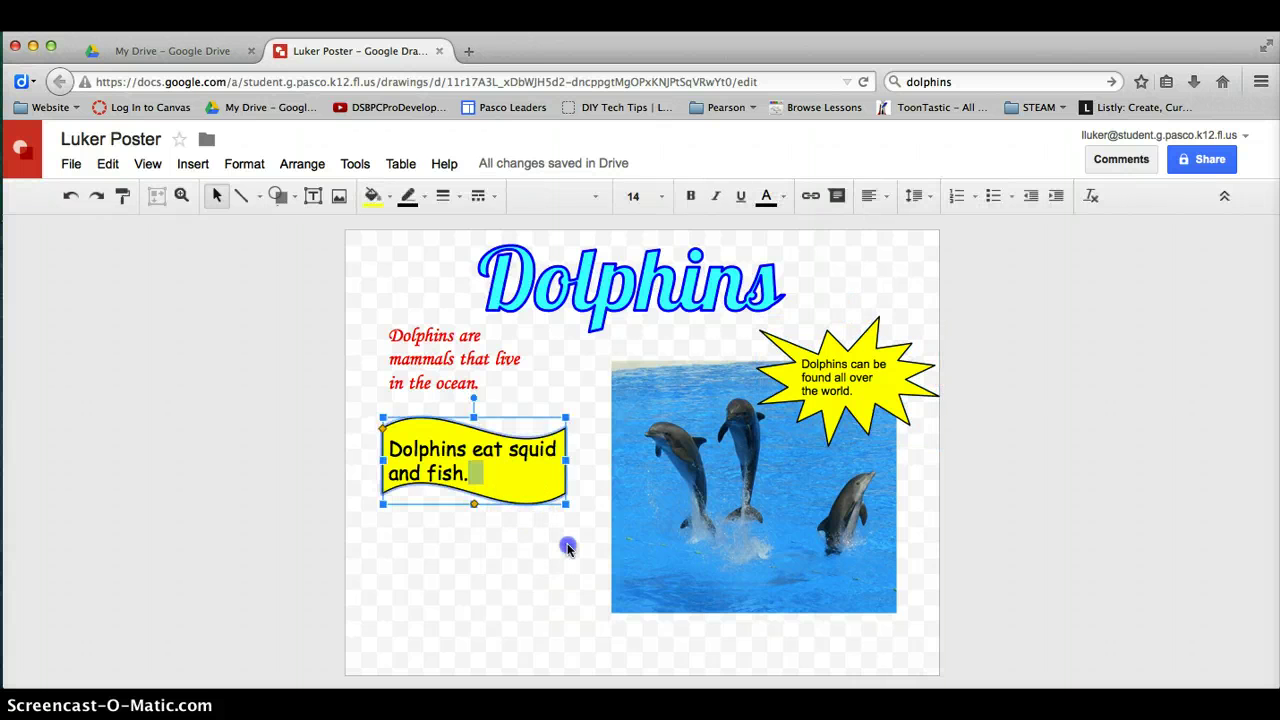
pyautogui.click(583, 555)
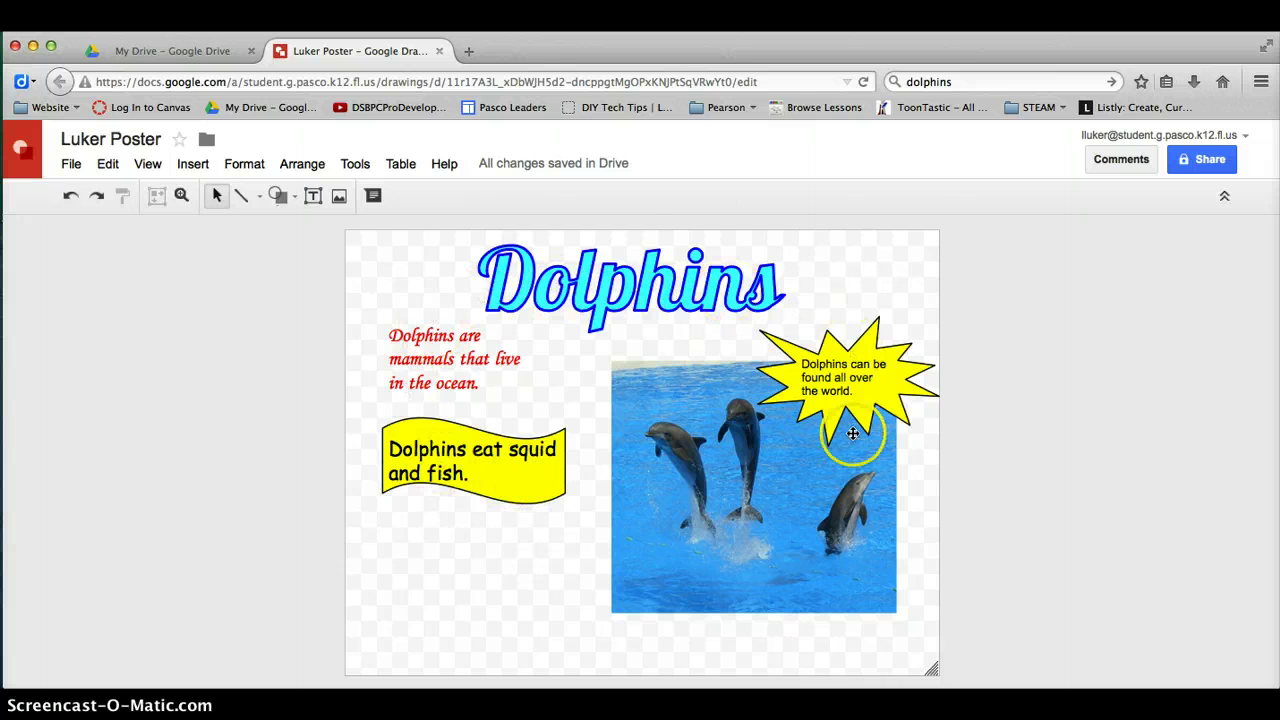
# Step: Change the drawing's background from transparent to a solid dark magenta
pyautogui.rightClick(522, 587)
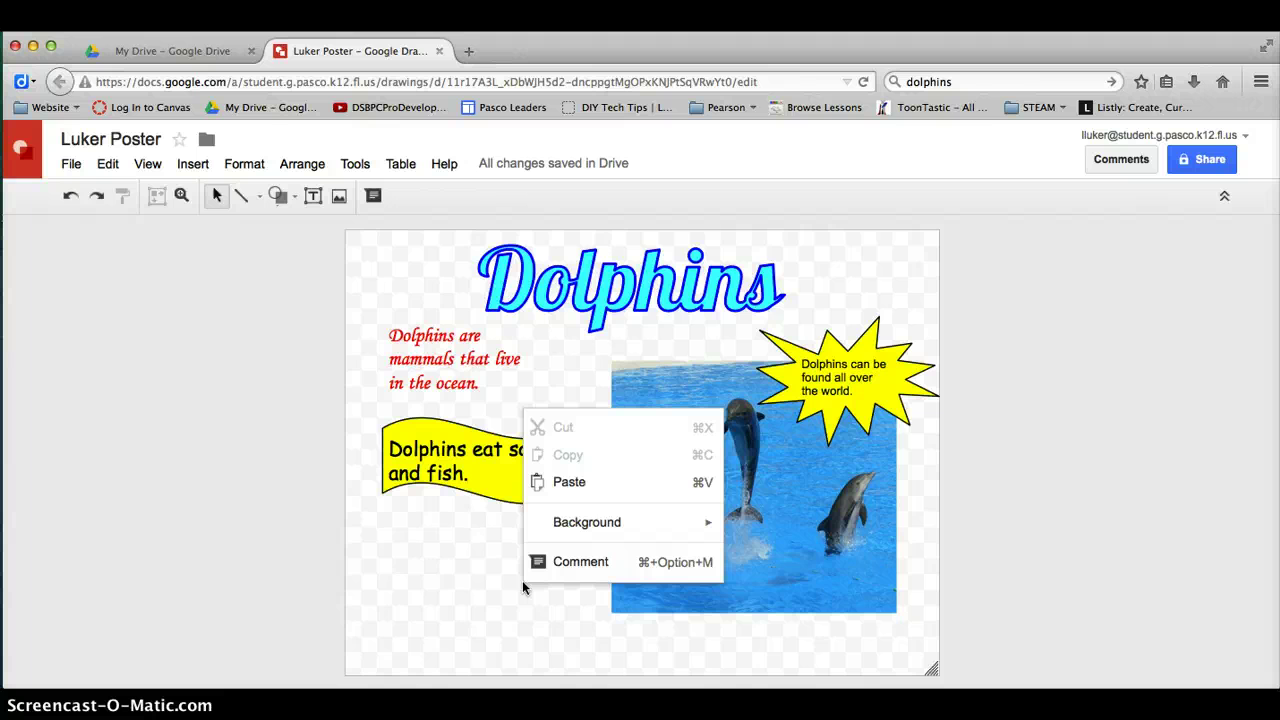
pyautogui.moveTo(588, 522)
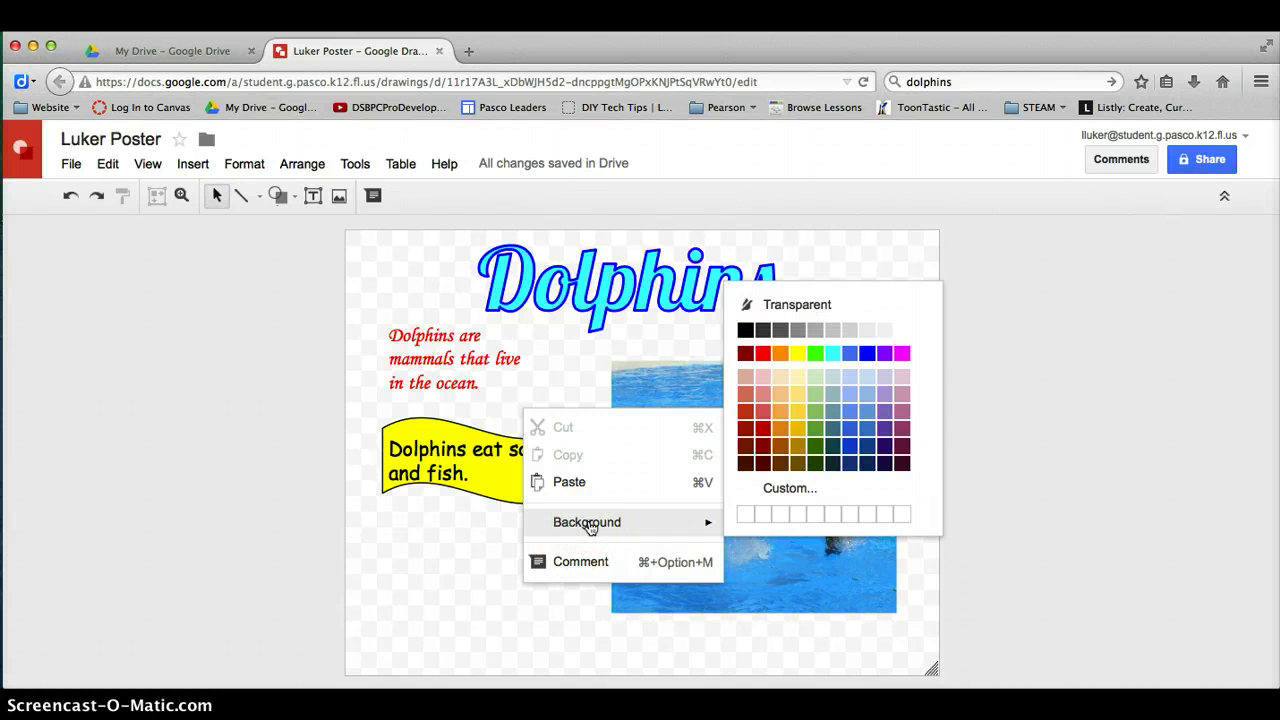
pyautogui.moveTo(600, 522)
pyautogui.mouseDown()
pyautogui.moveTo(818, 490)
pyautogui.moveTo(857, 421)
pyautogui.moveTo(840, 442)
pyautogui.moveTo(902, 436)
pyautogui.mouseUp()
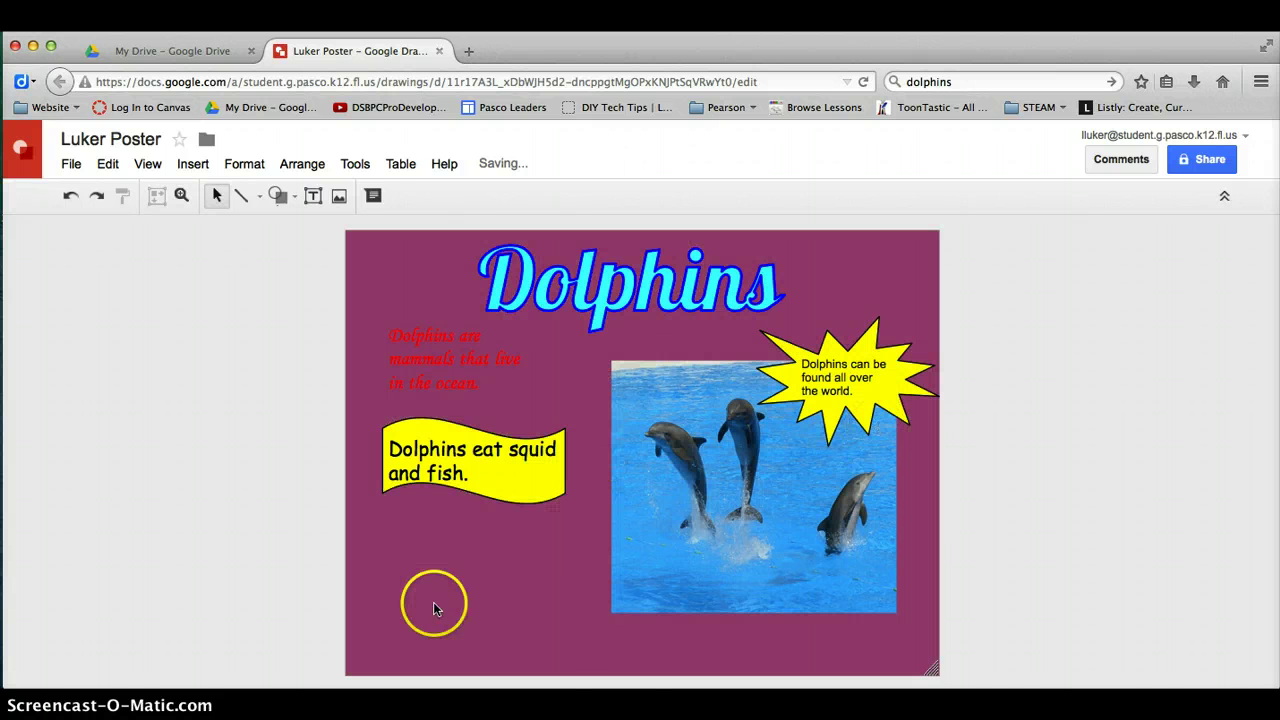
pyautogui.click(467, 600)
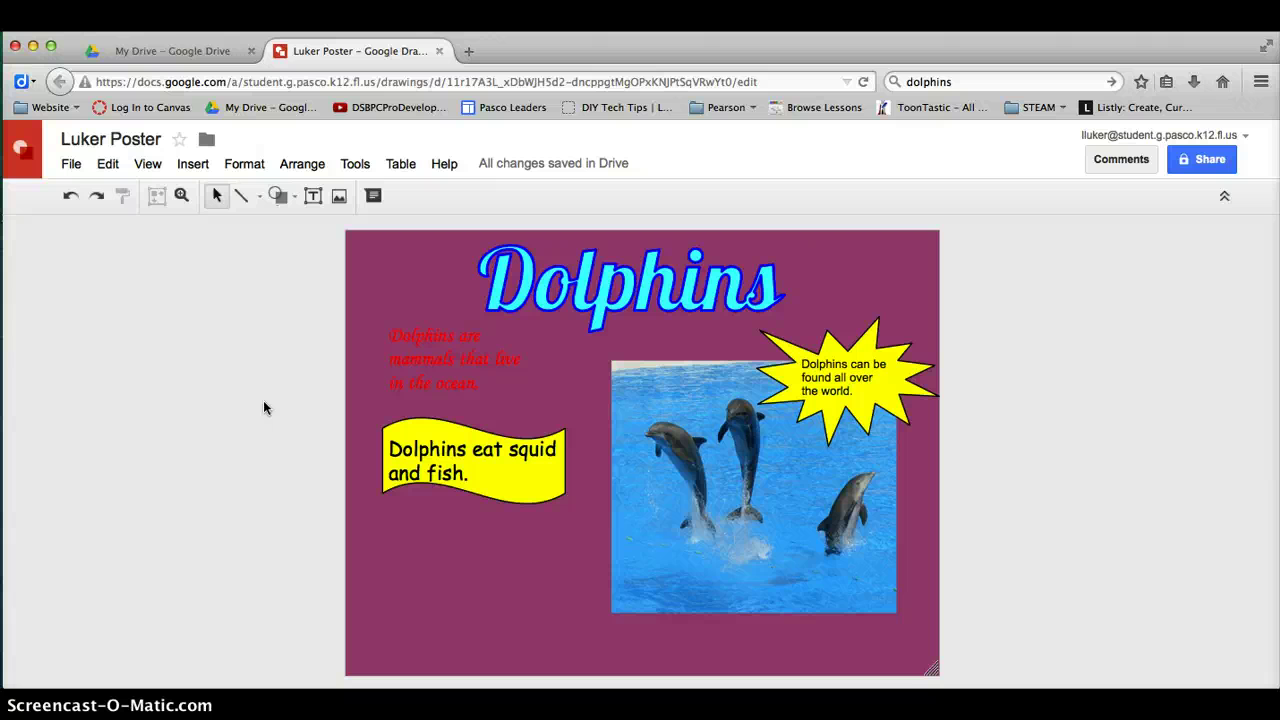
pyautogui.click(310, 586)
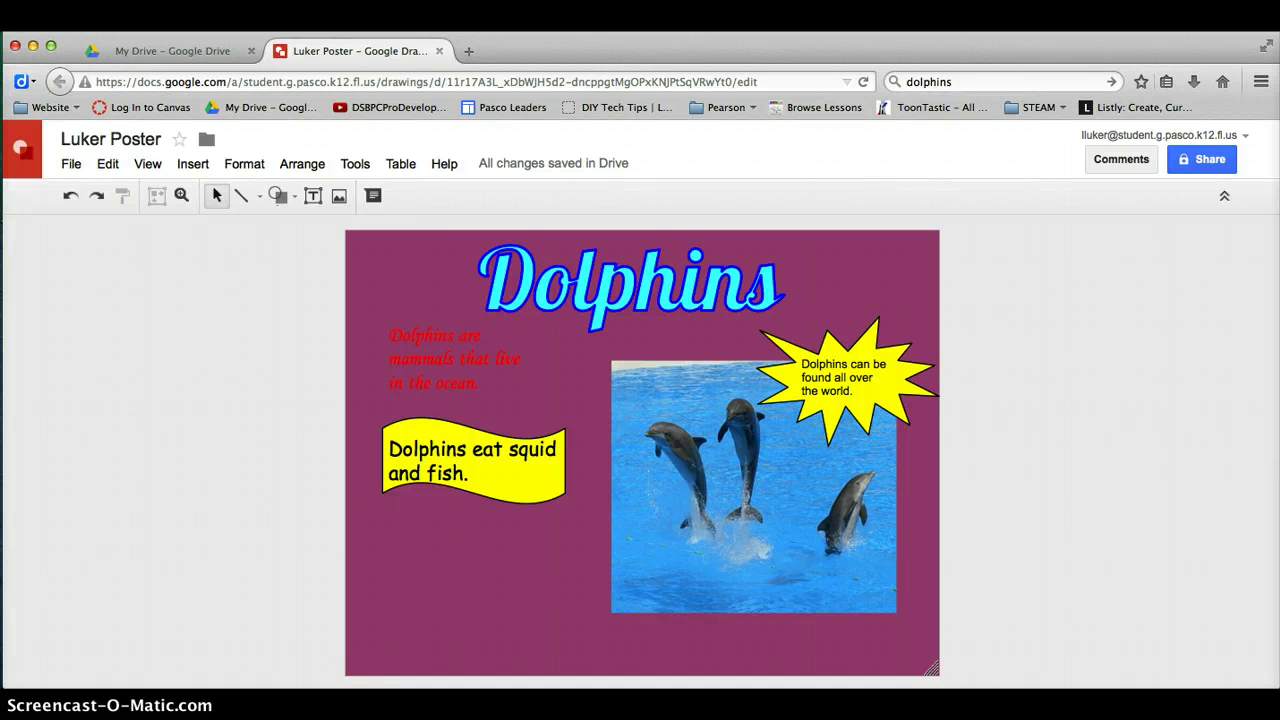